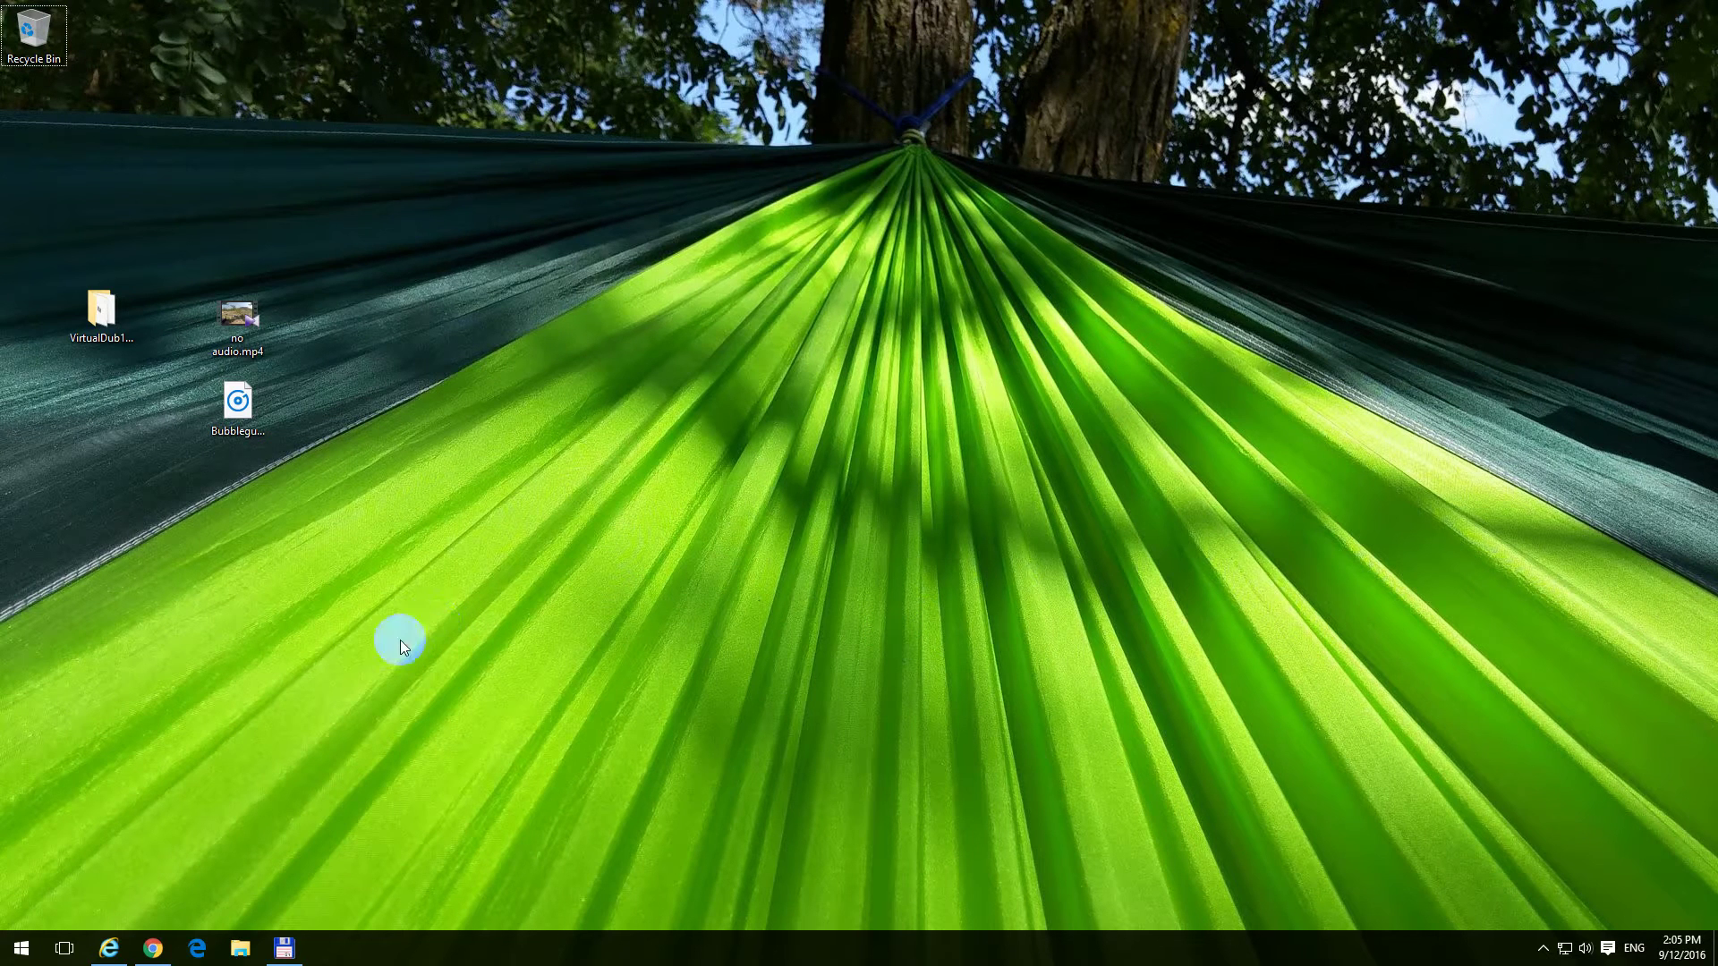
Step: Open the VirtualDub1.10.4 folder in File Explorer
click(268, 407)
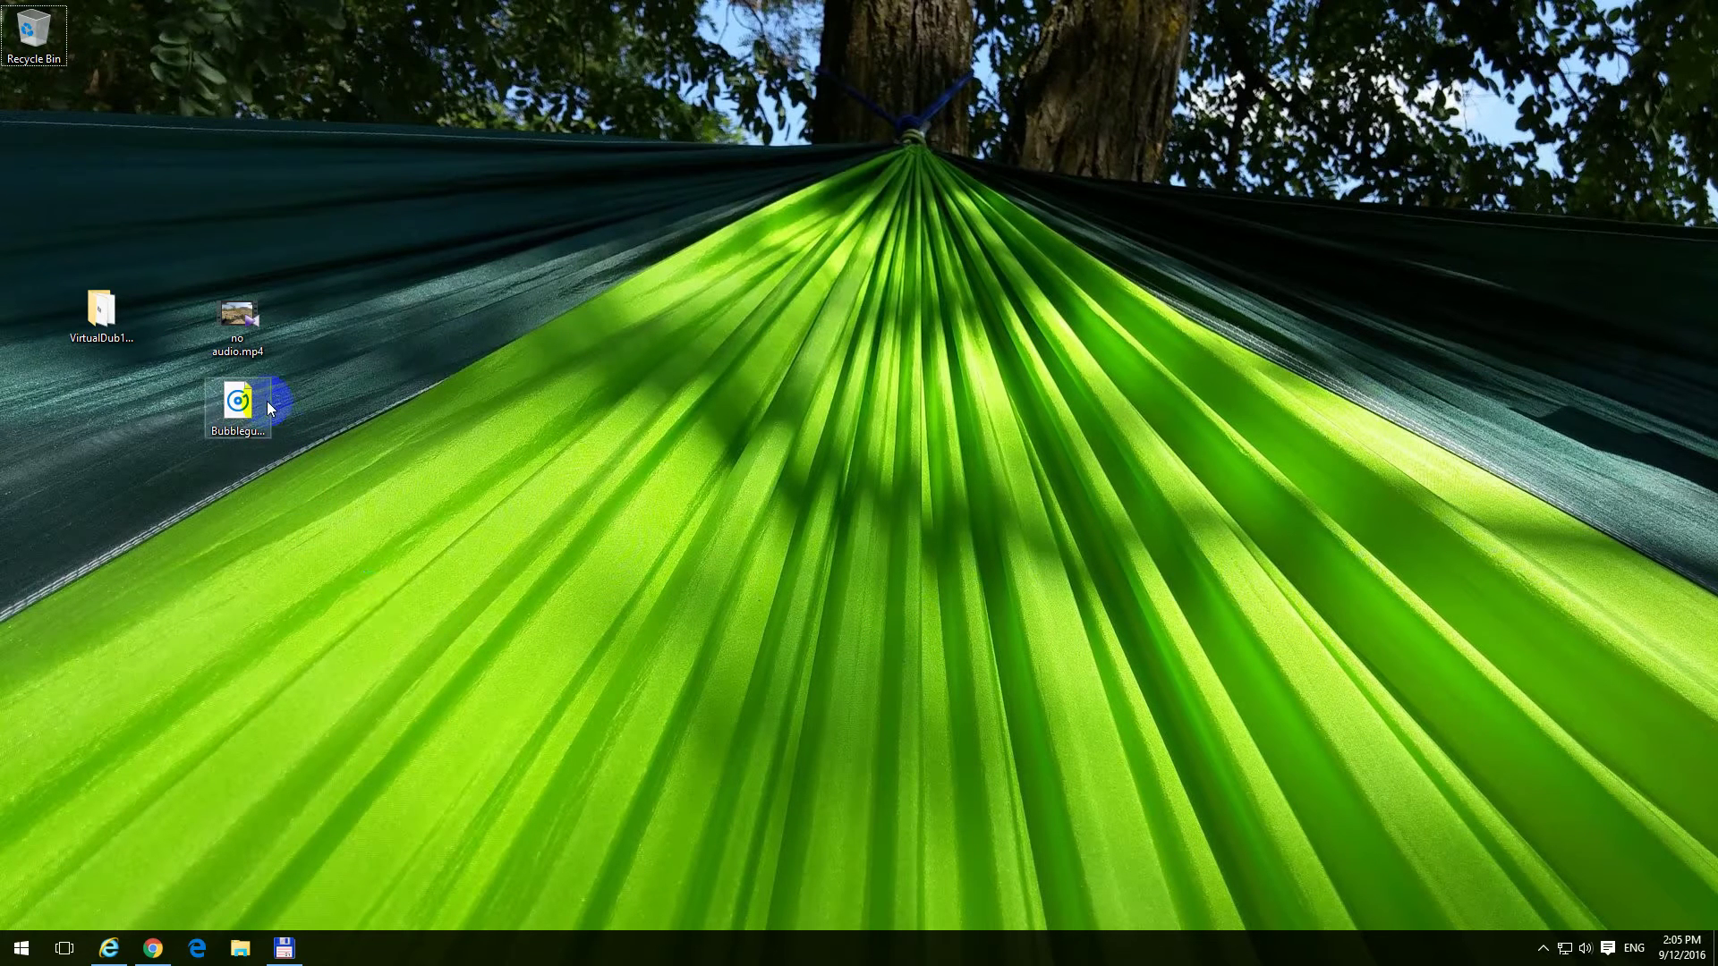
click(248, 356)
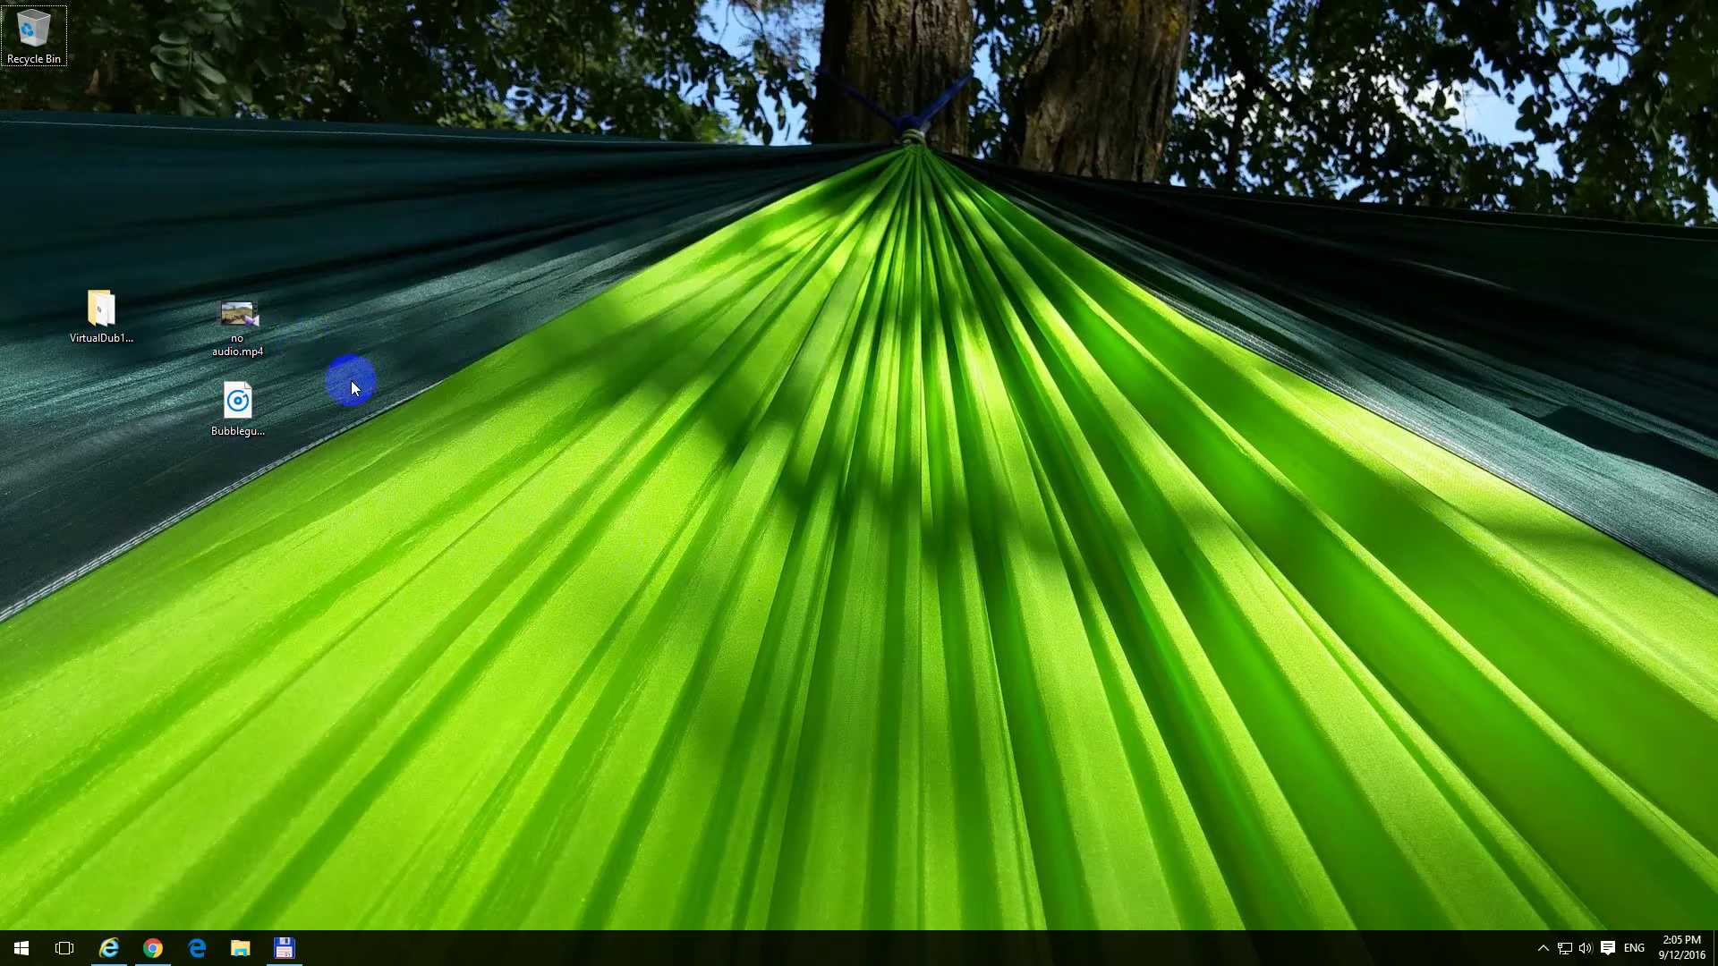
click(103, 322)
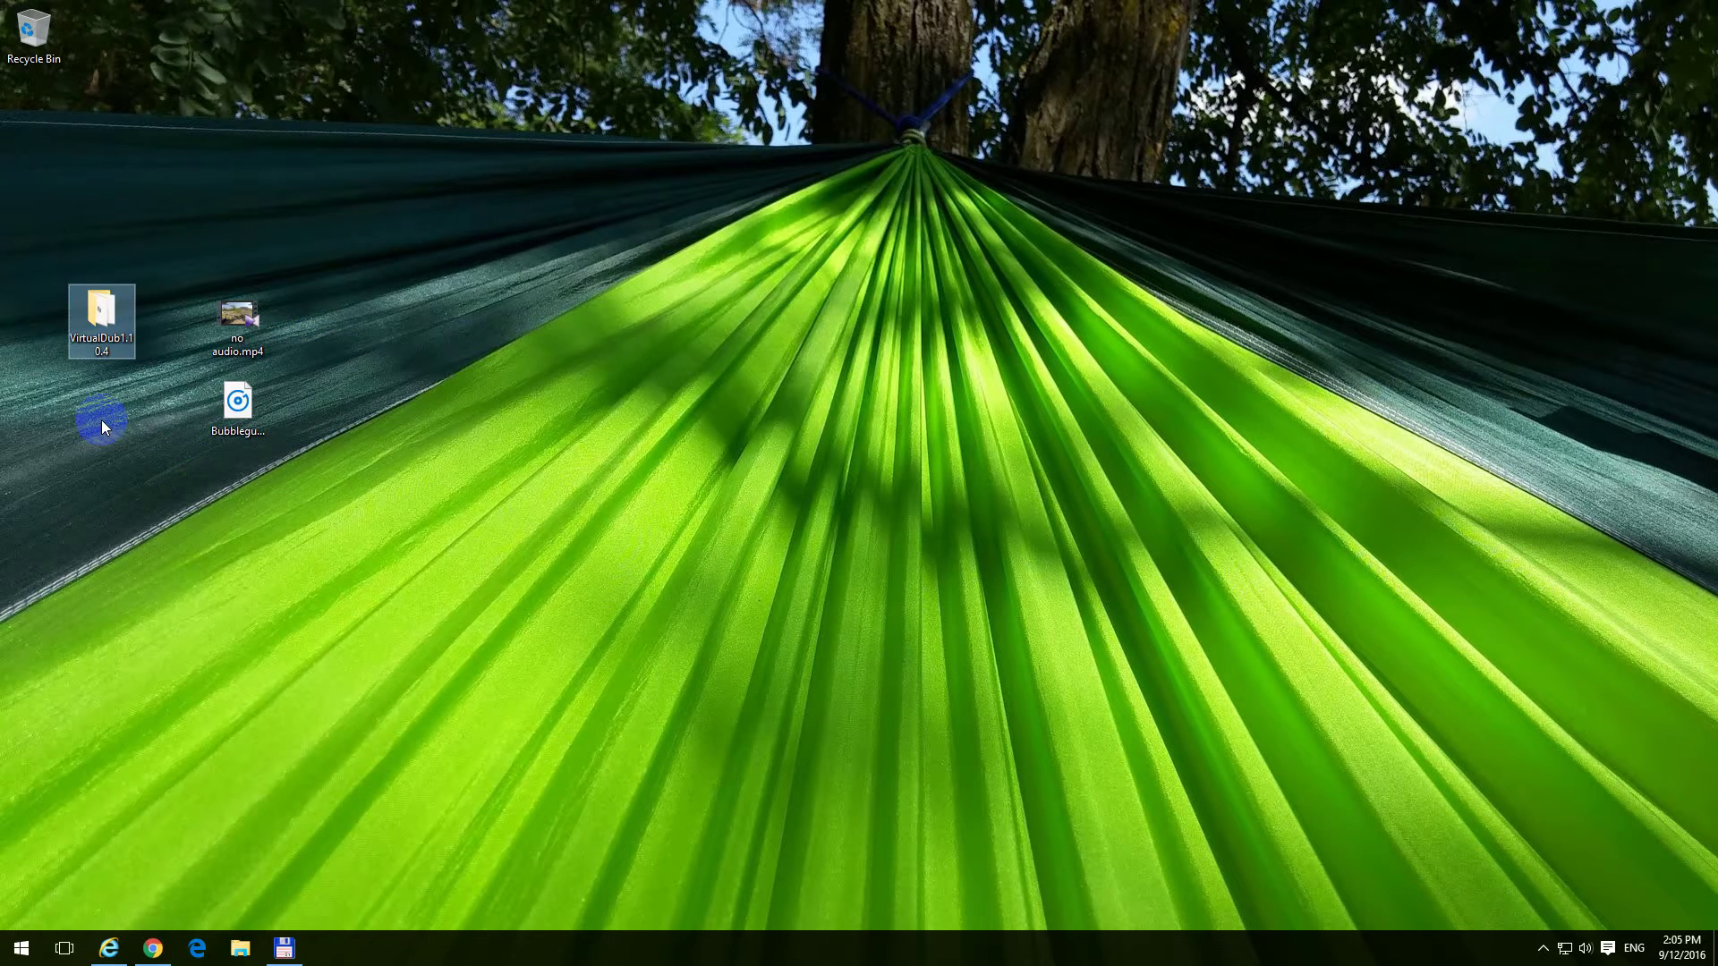
key(Return)
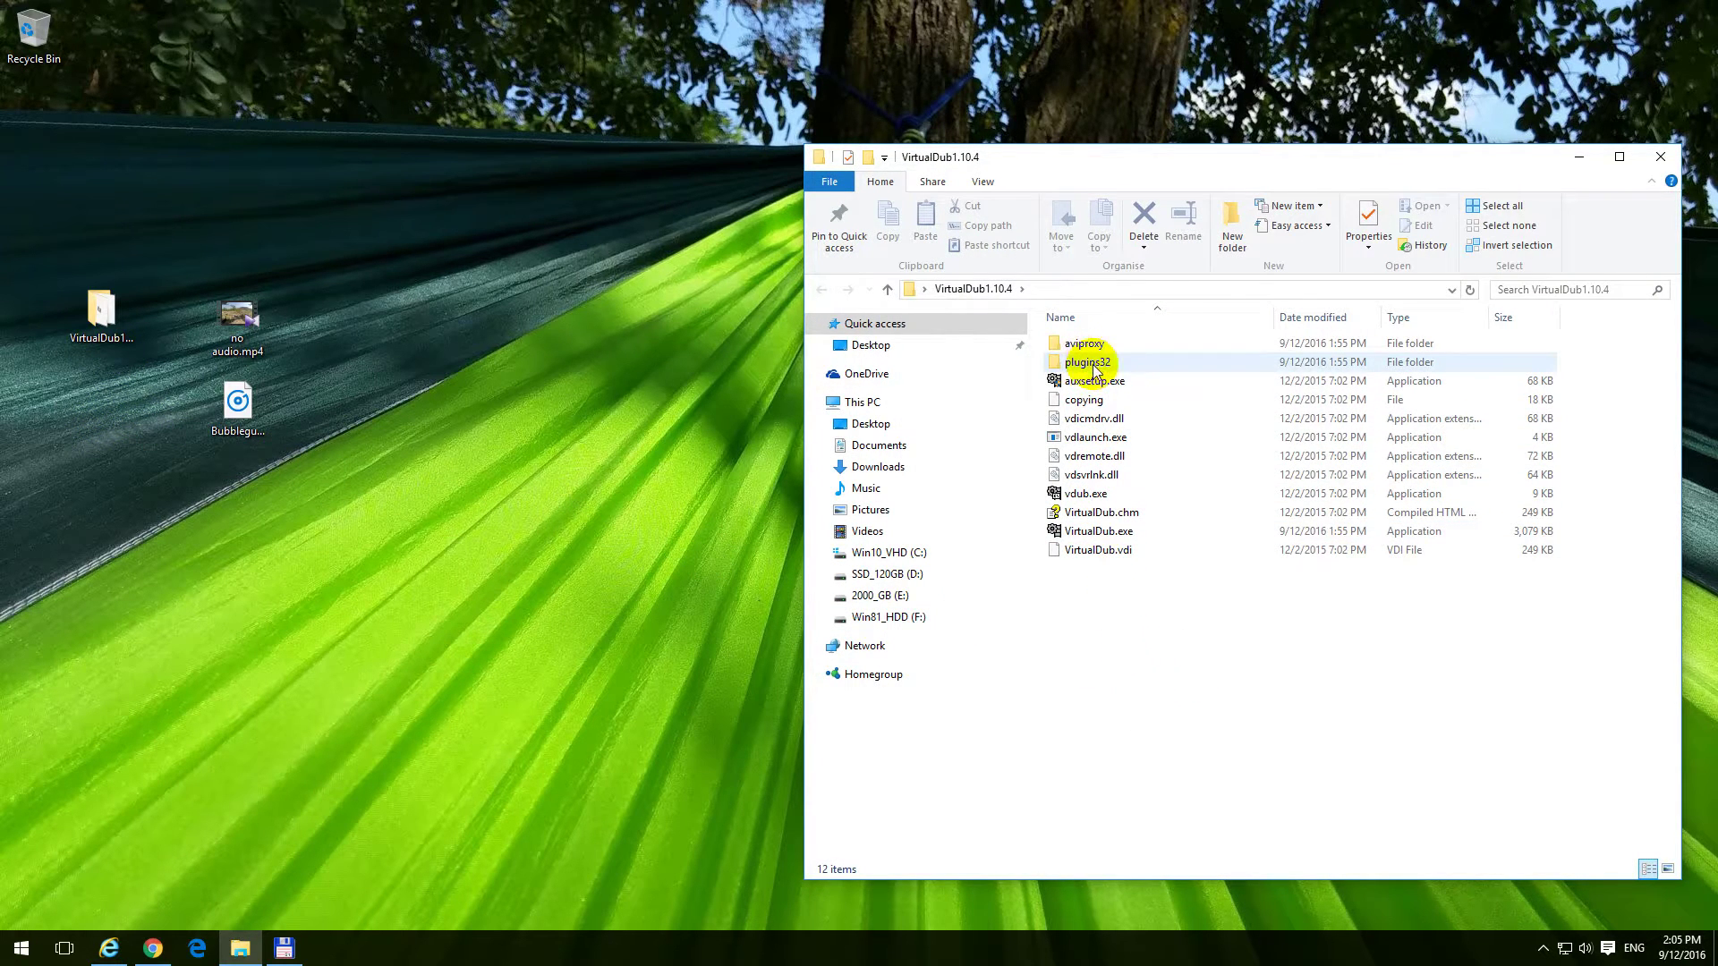
Step: Check that plugins32 contains QuickTime.vdplugin, then return and select VirtualDub.exe
double_click(1095, 371)
key(Down)
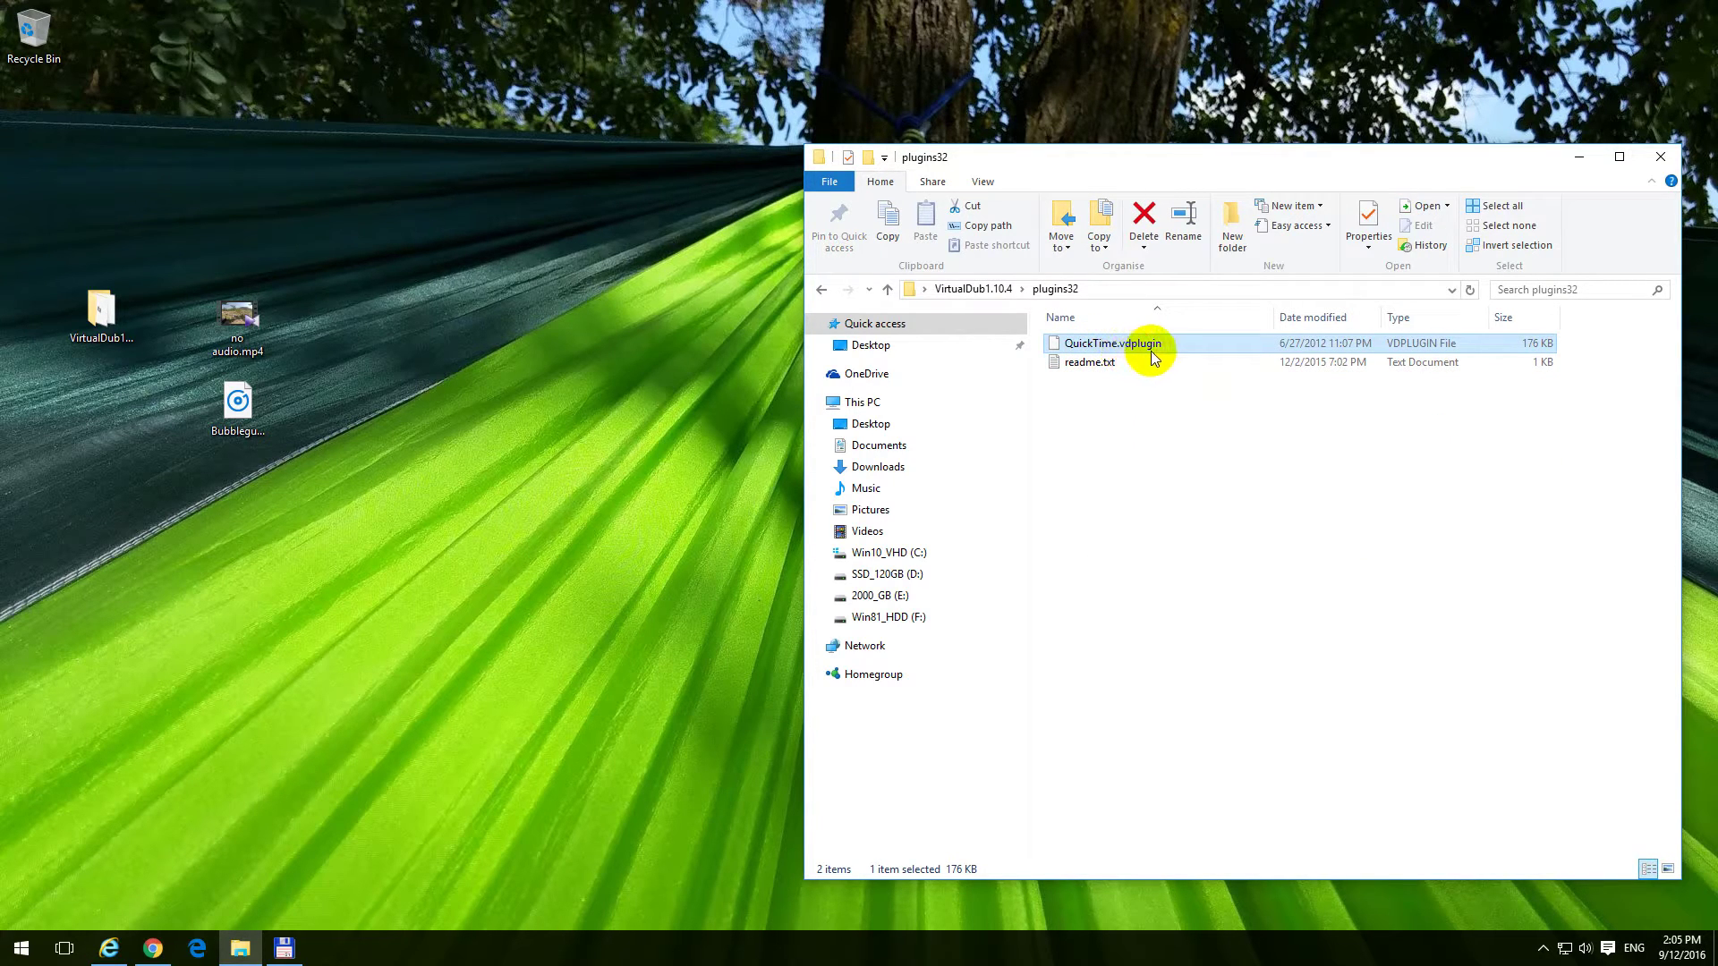
click(889, 289)
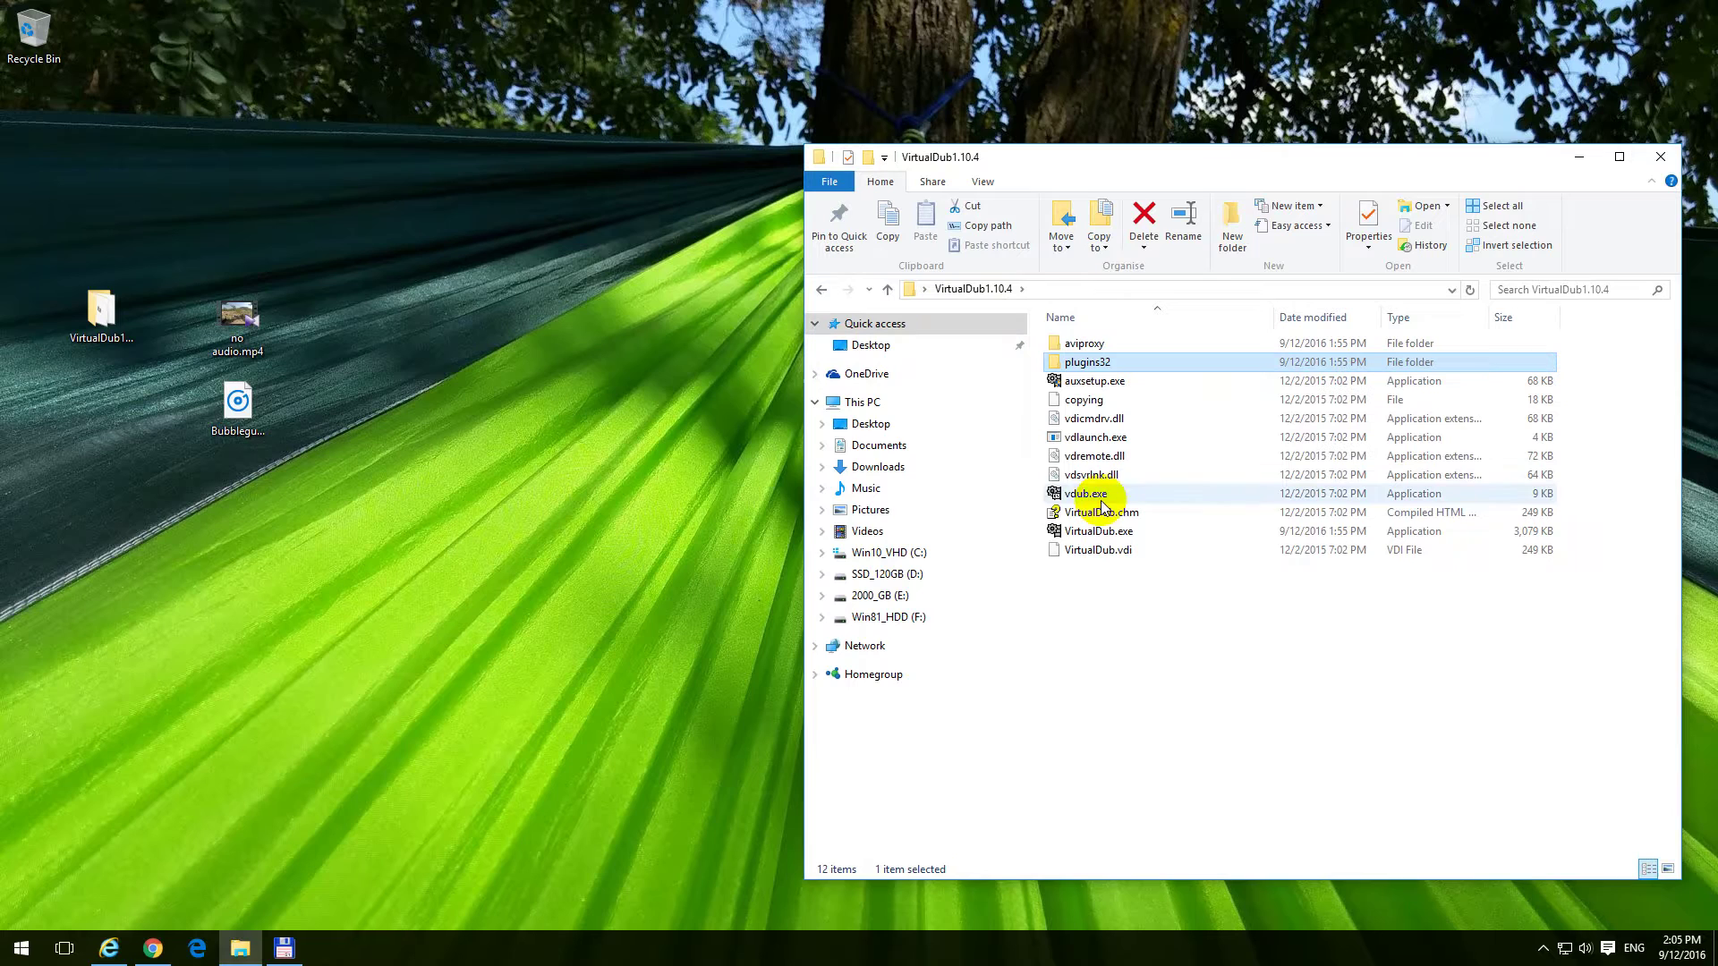
click(237, 321)
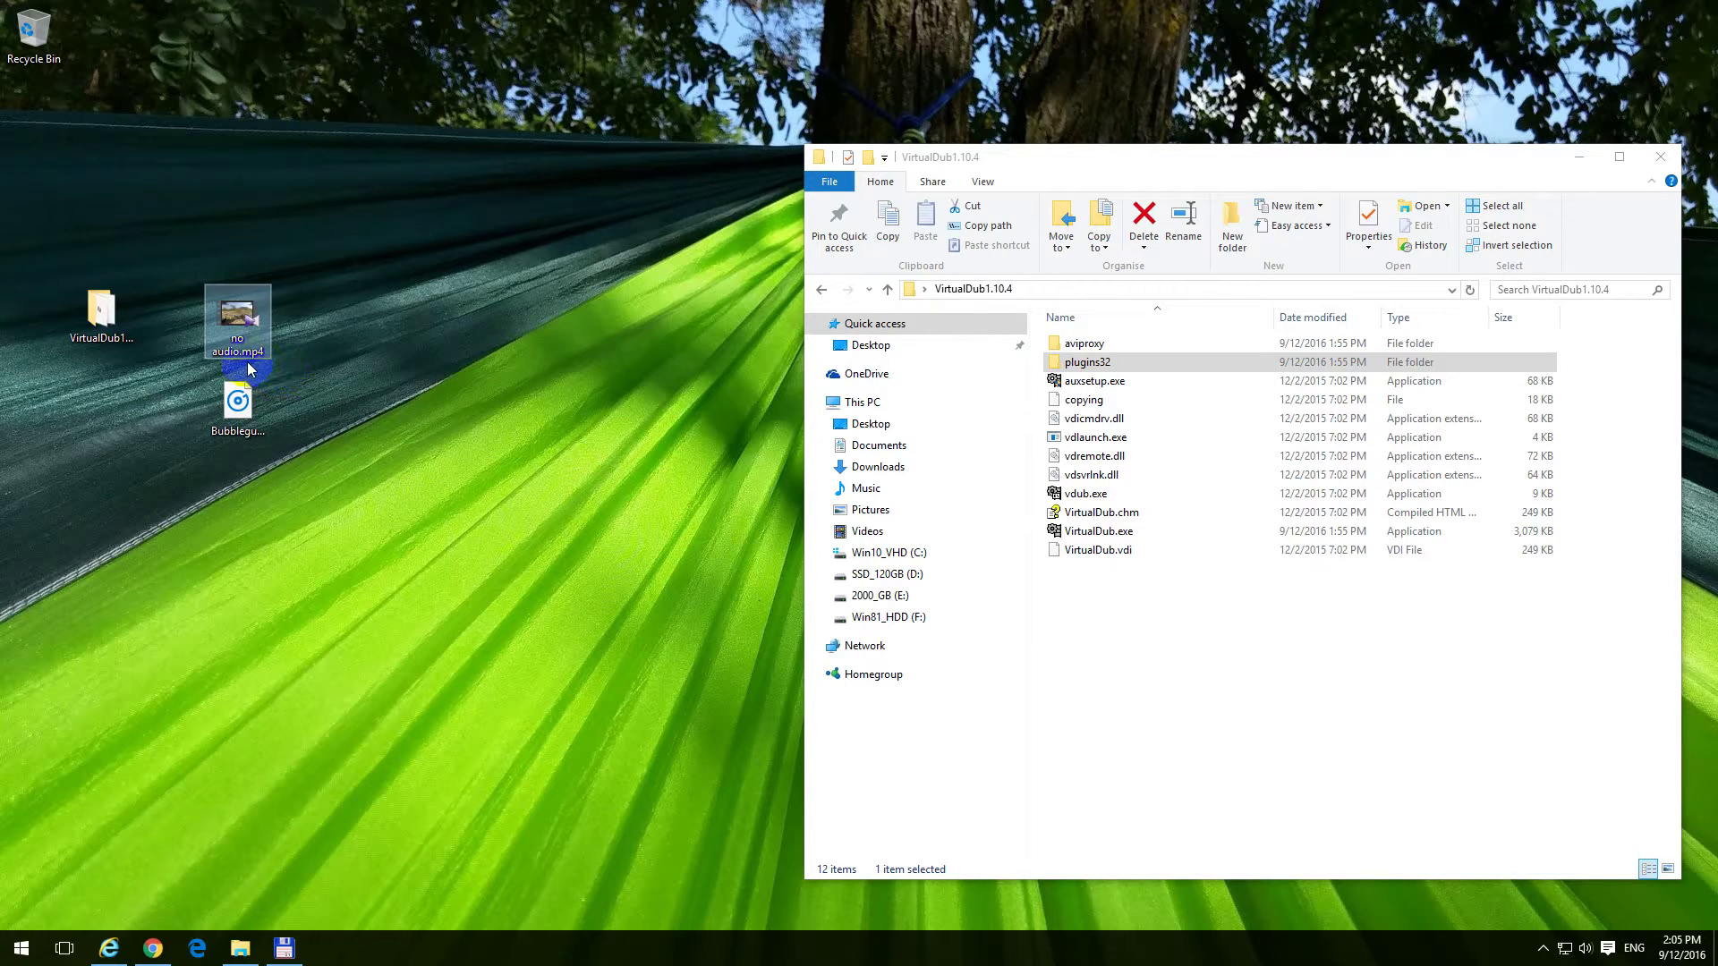
click(1127, 701)
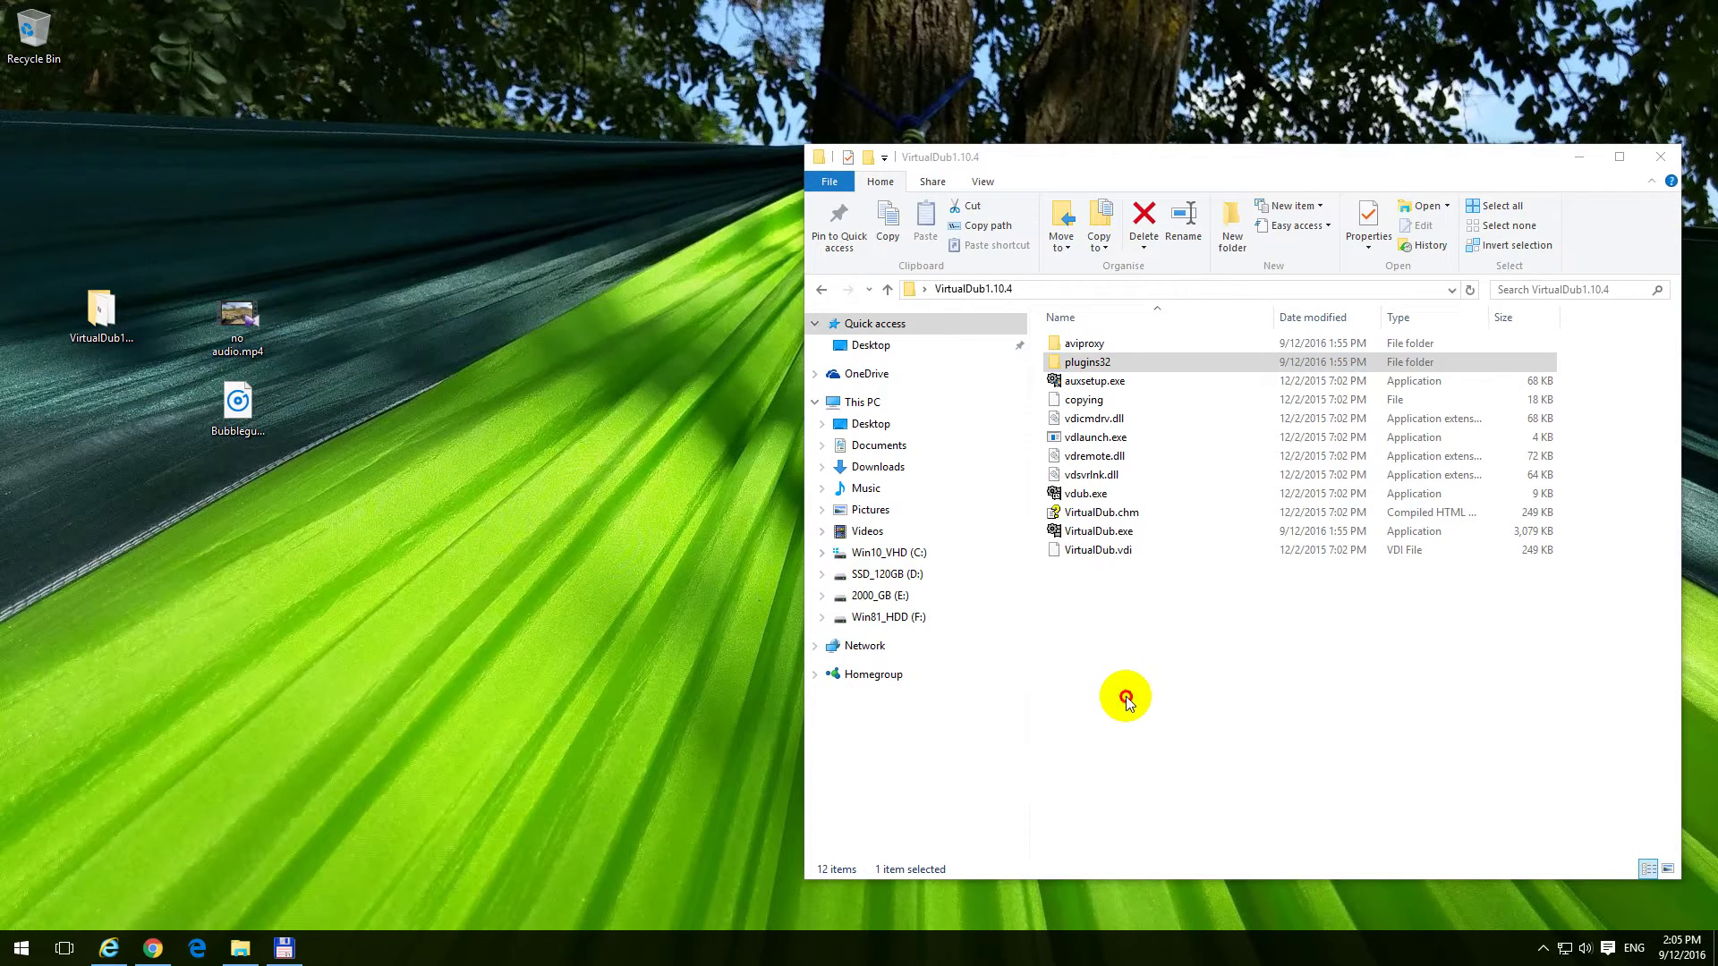
click(1087, 531)
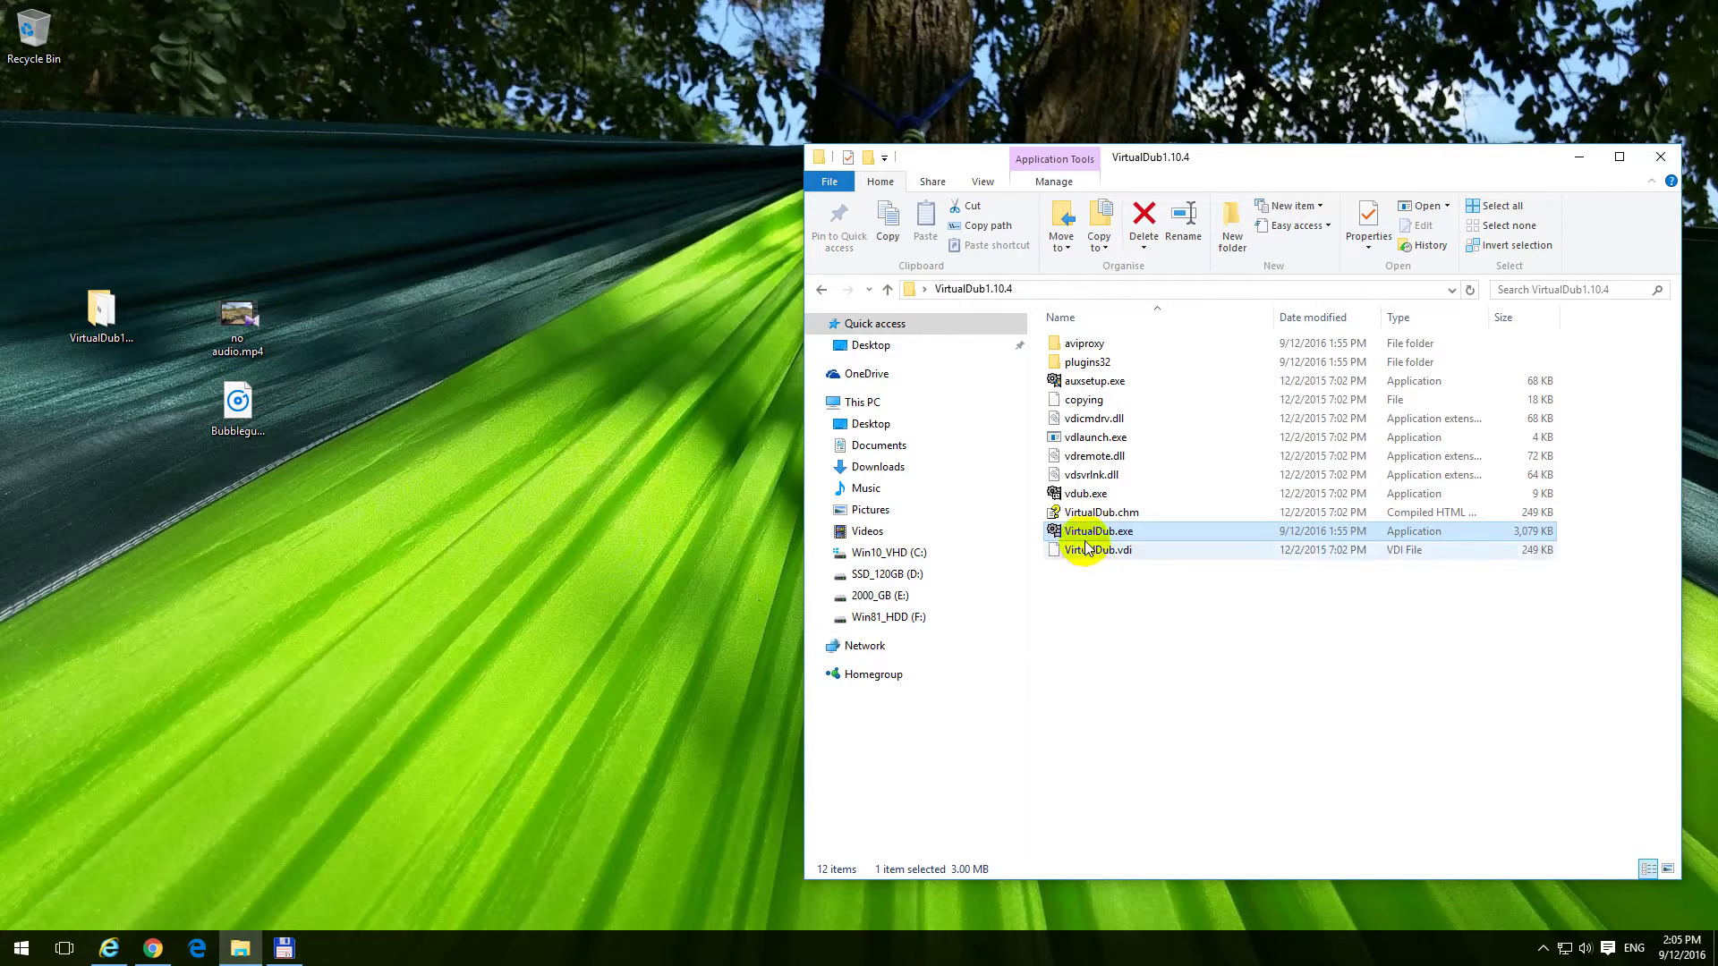
Step: Launch VirtualDub and drag no audio.mp4 from the desktop into it
double_click(1111, 534)
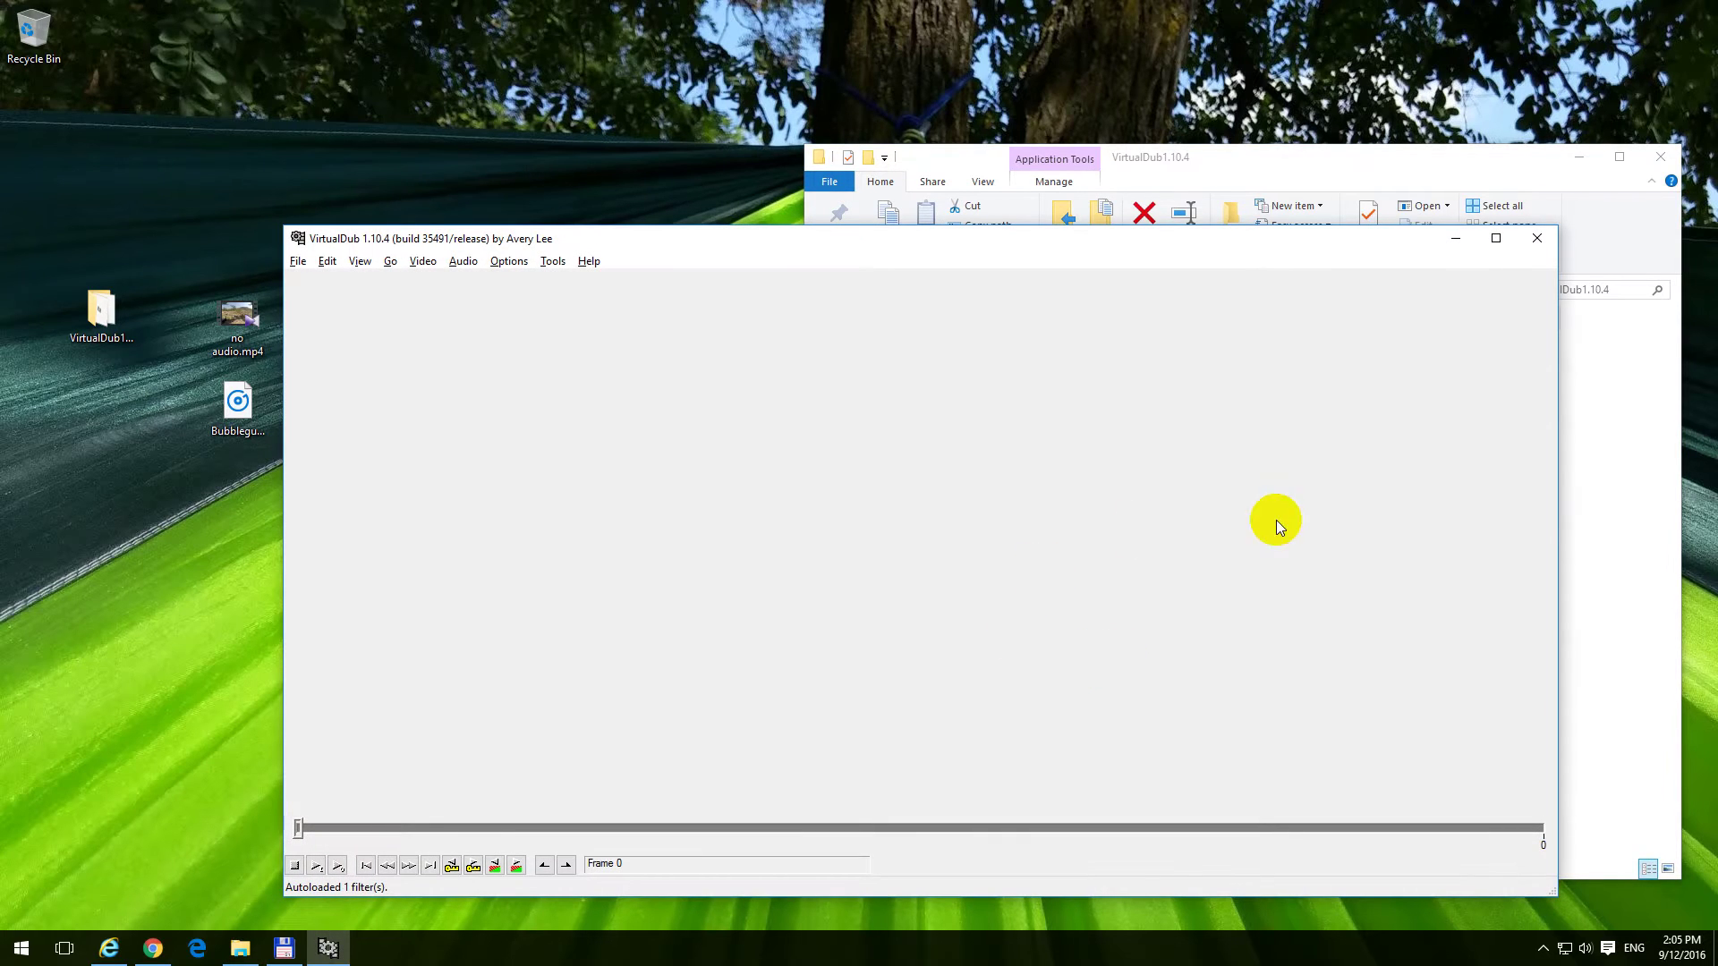
click(1579, 161)
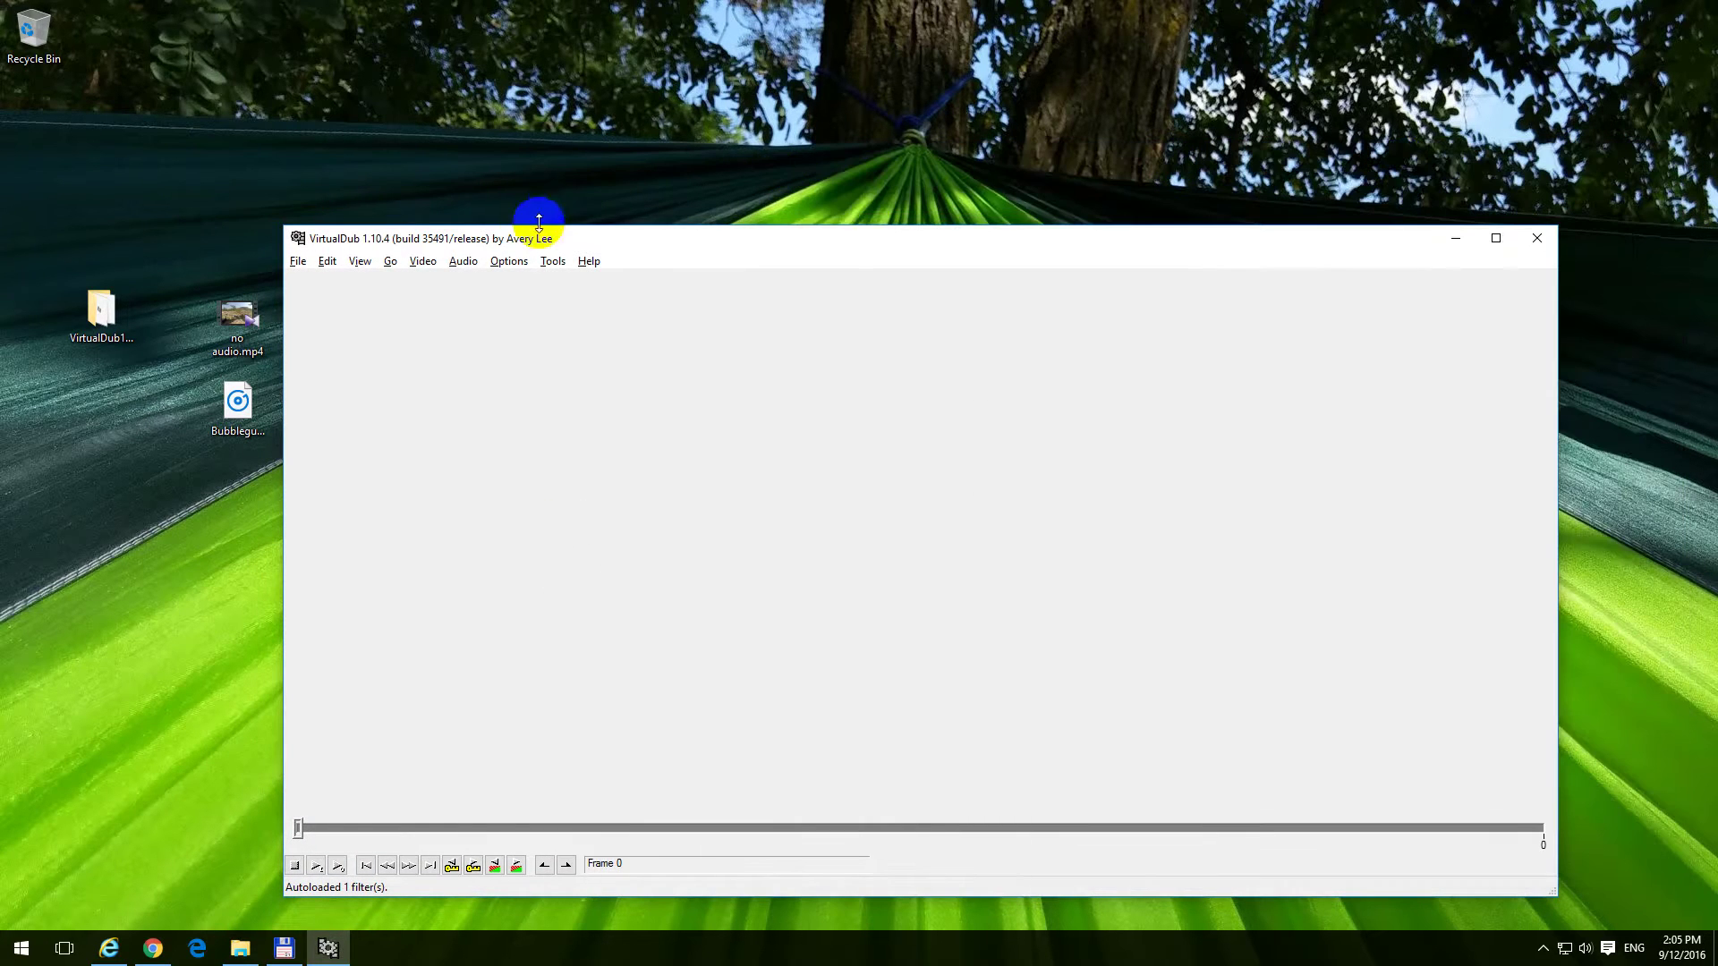
drag(526, 242, 628, 134)
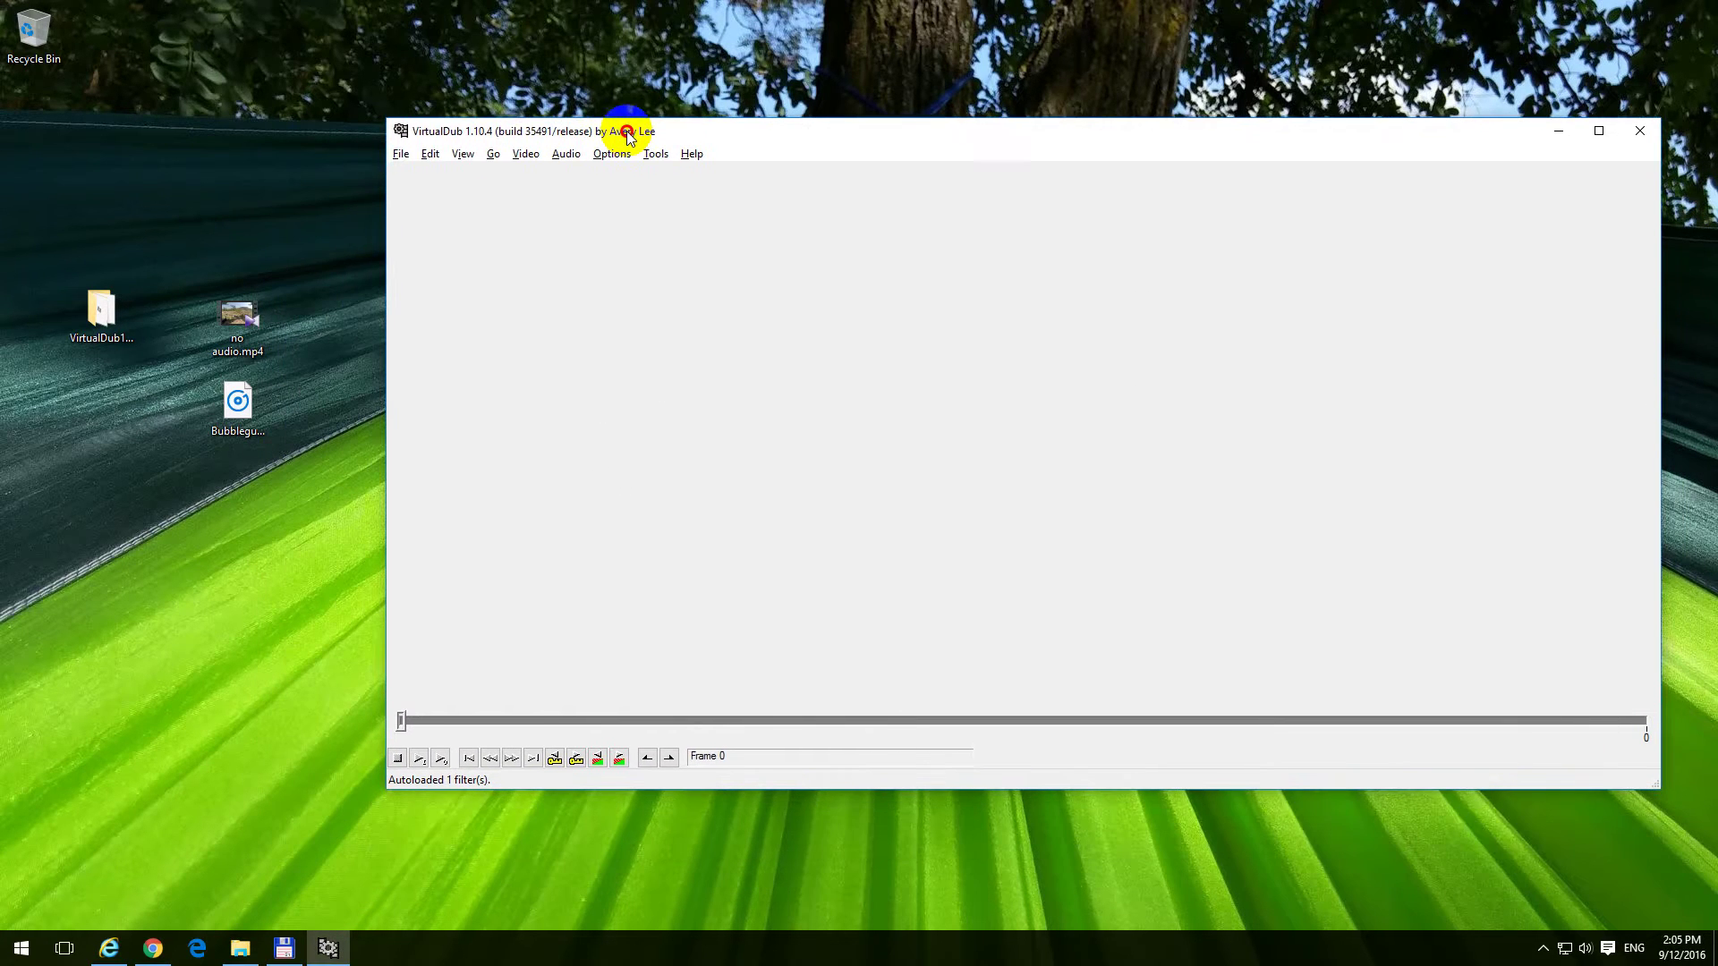
click(251, 322)
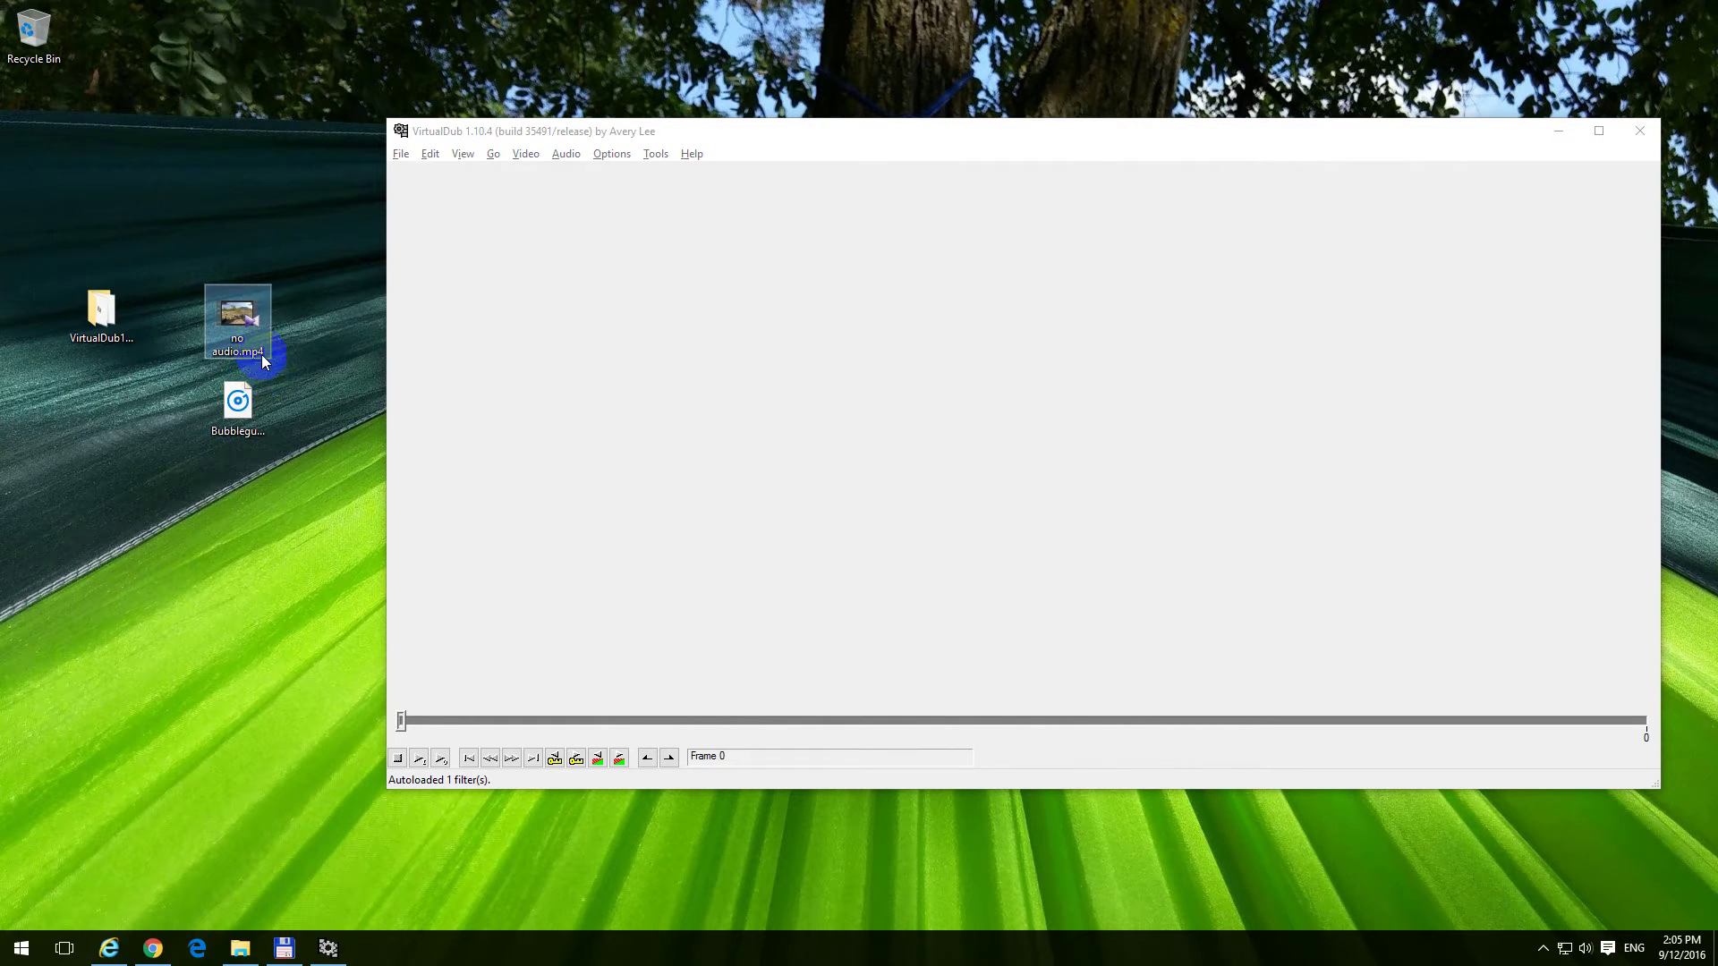
drag(244, 320, 669, 349)
Step: Scrub the preview to frame 5090 and select Bubblegum_Ballgame.mp3 on the desktop
click(493, 721)
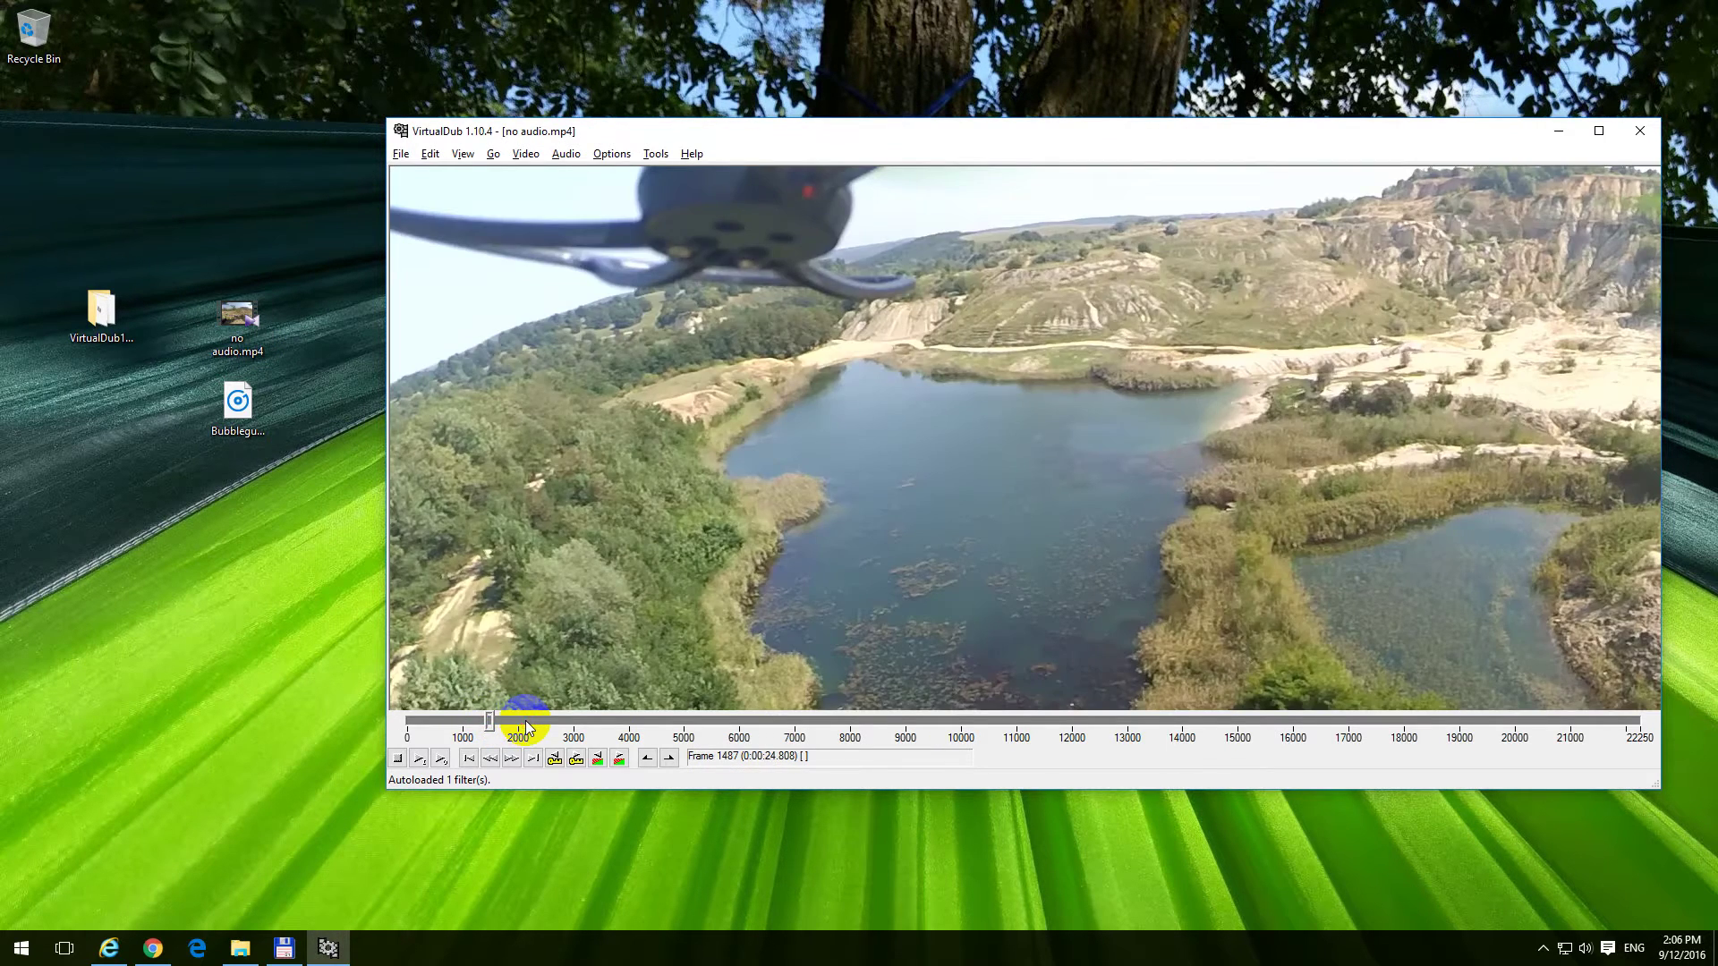
drag(526, 726, 716, 726)
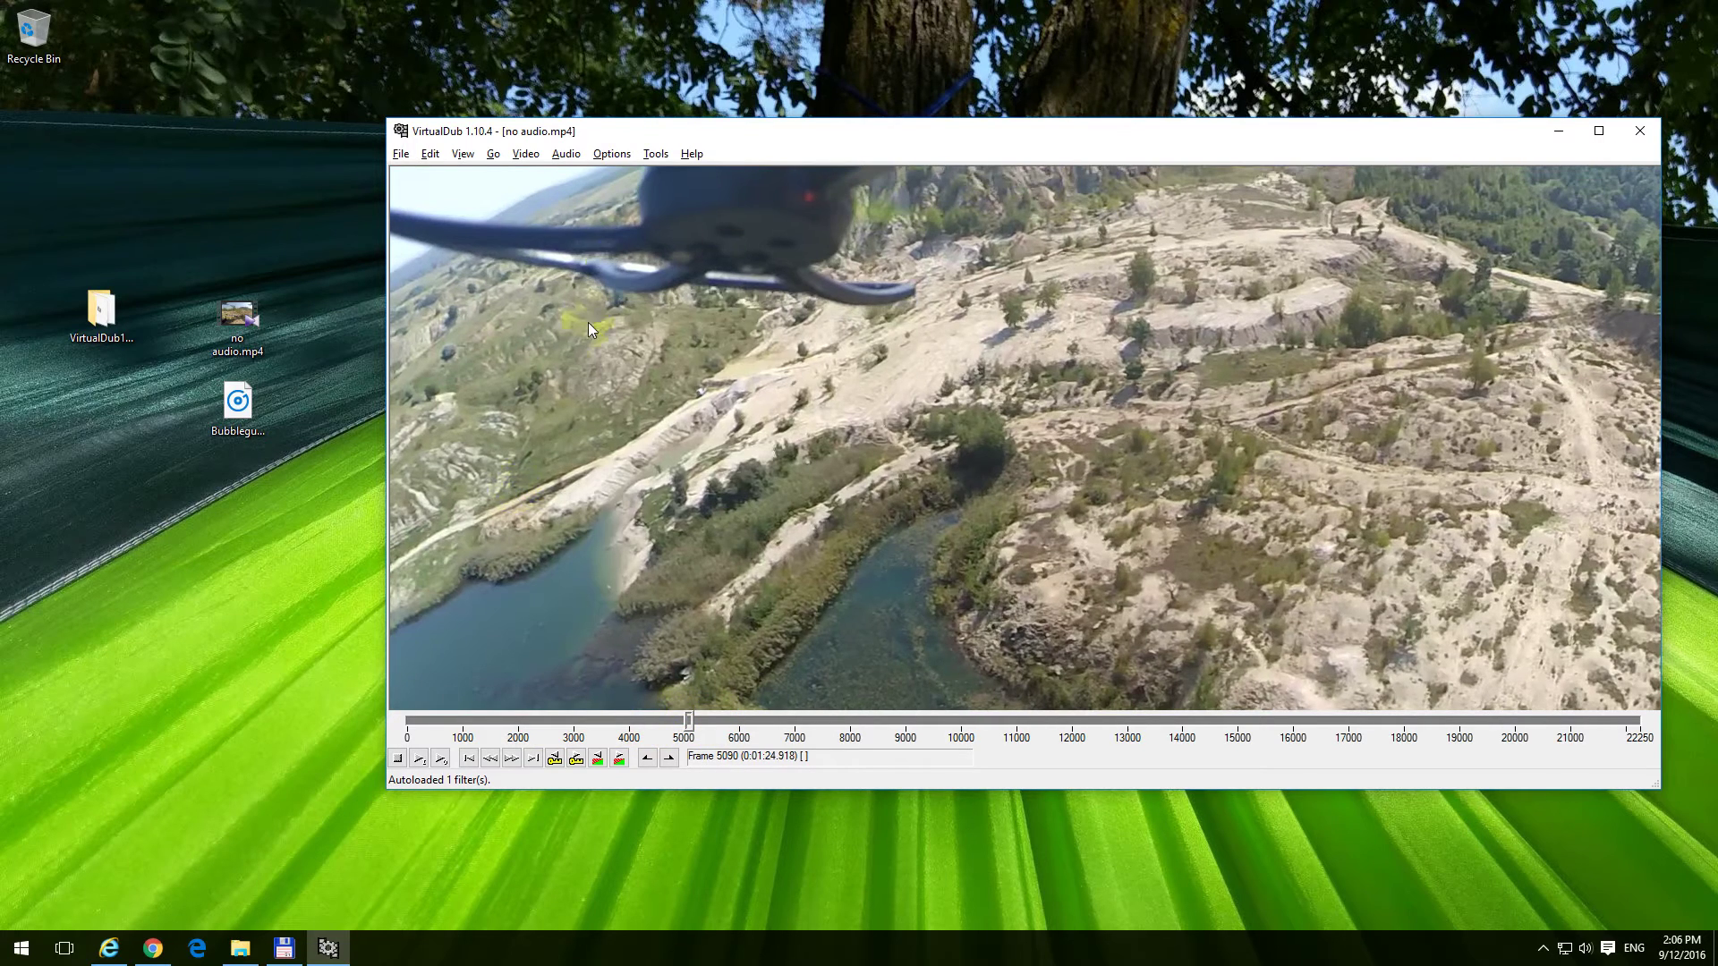
click(253, 428)
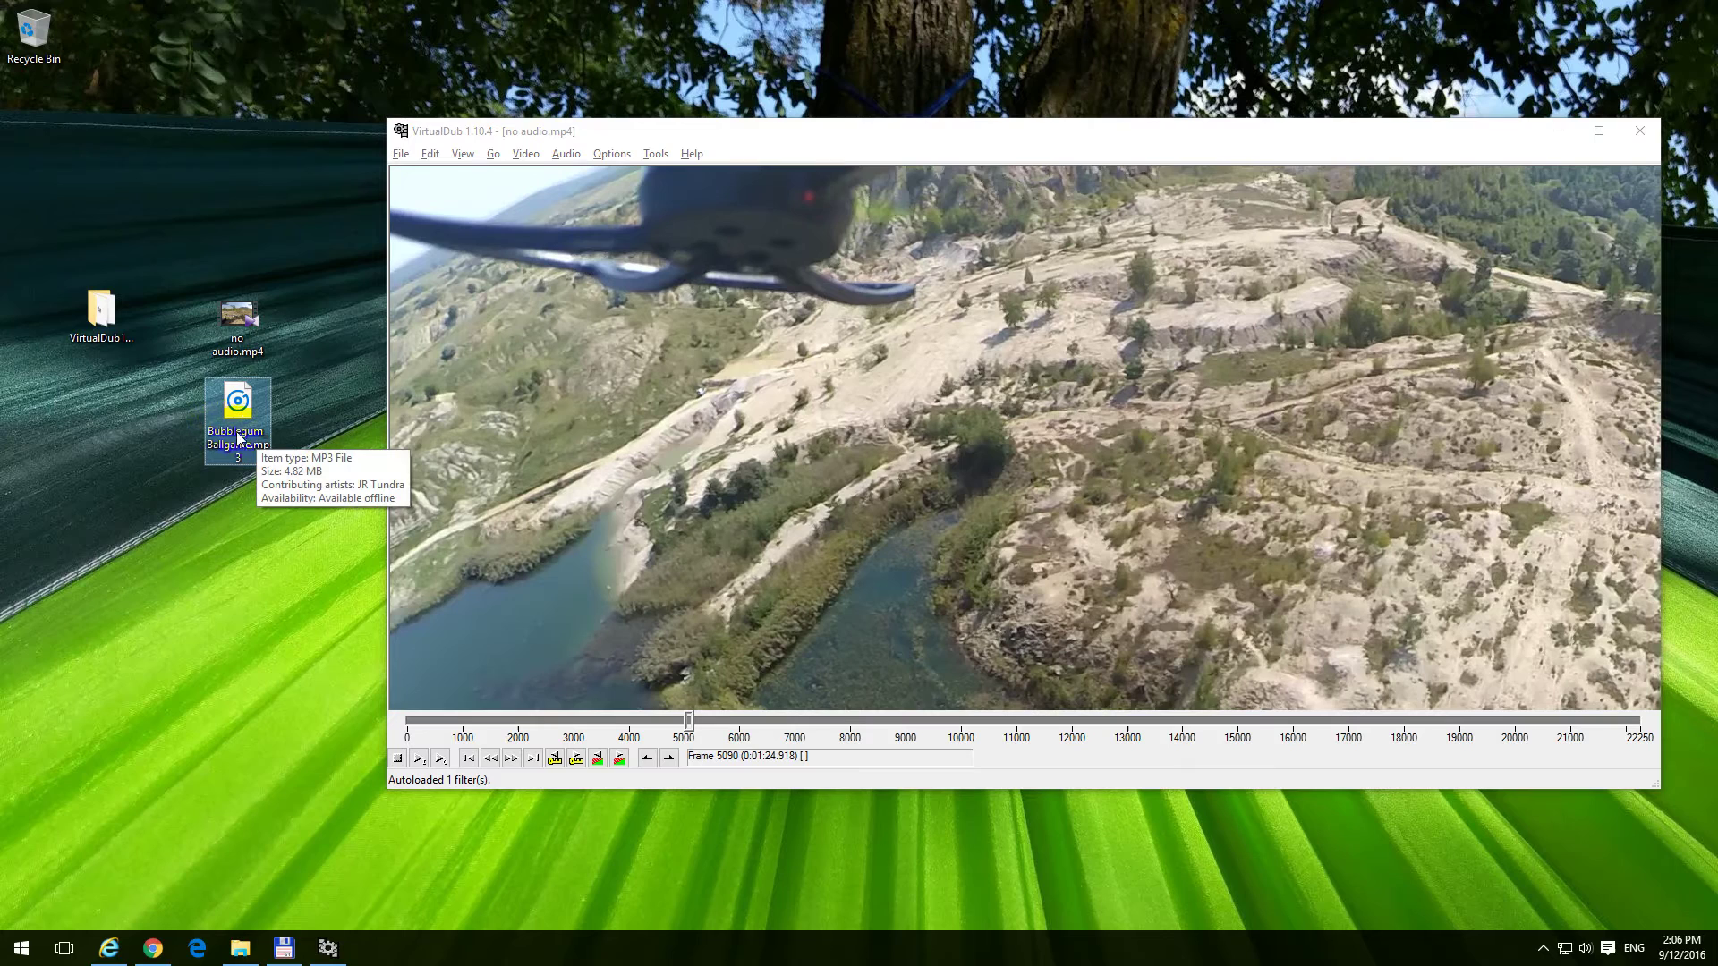
click(240, 324)
double_click(240, 325)
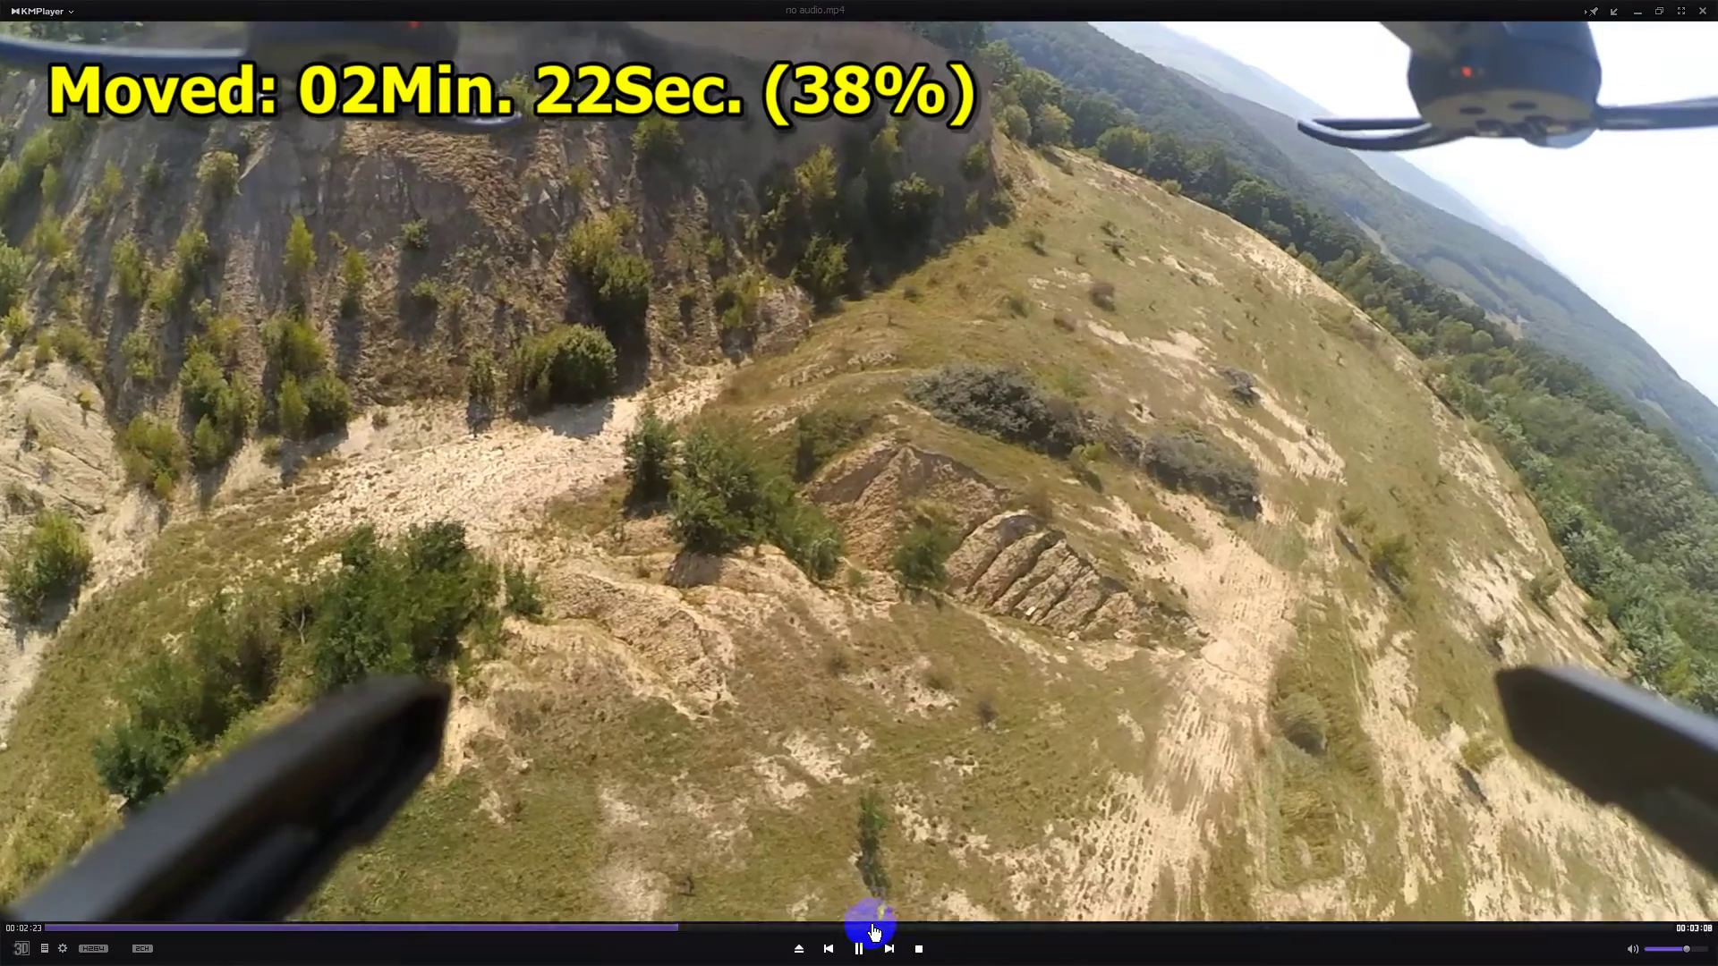
click(886, 929)
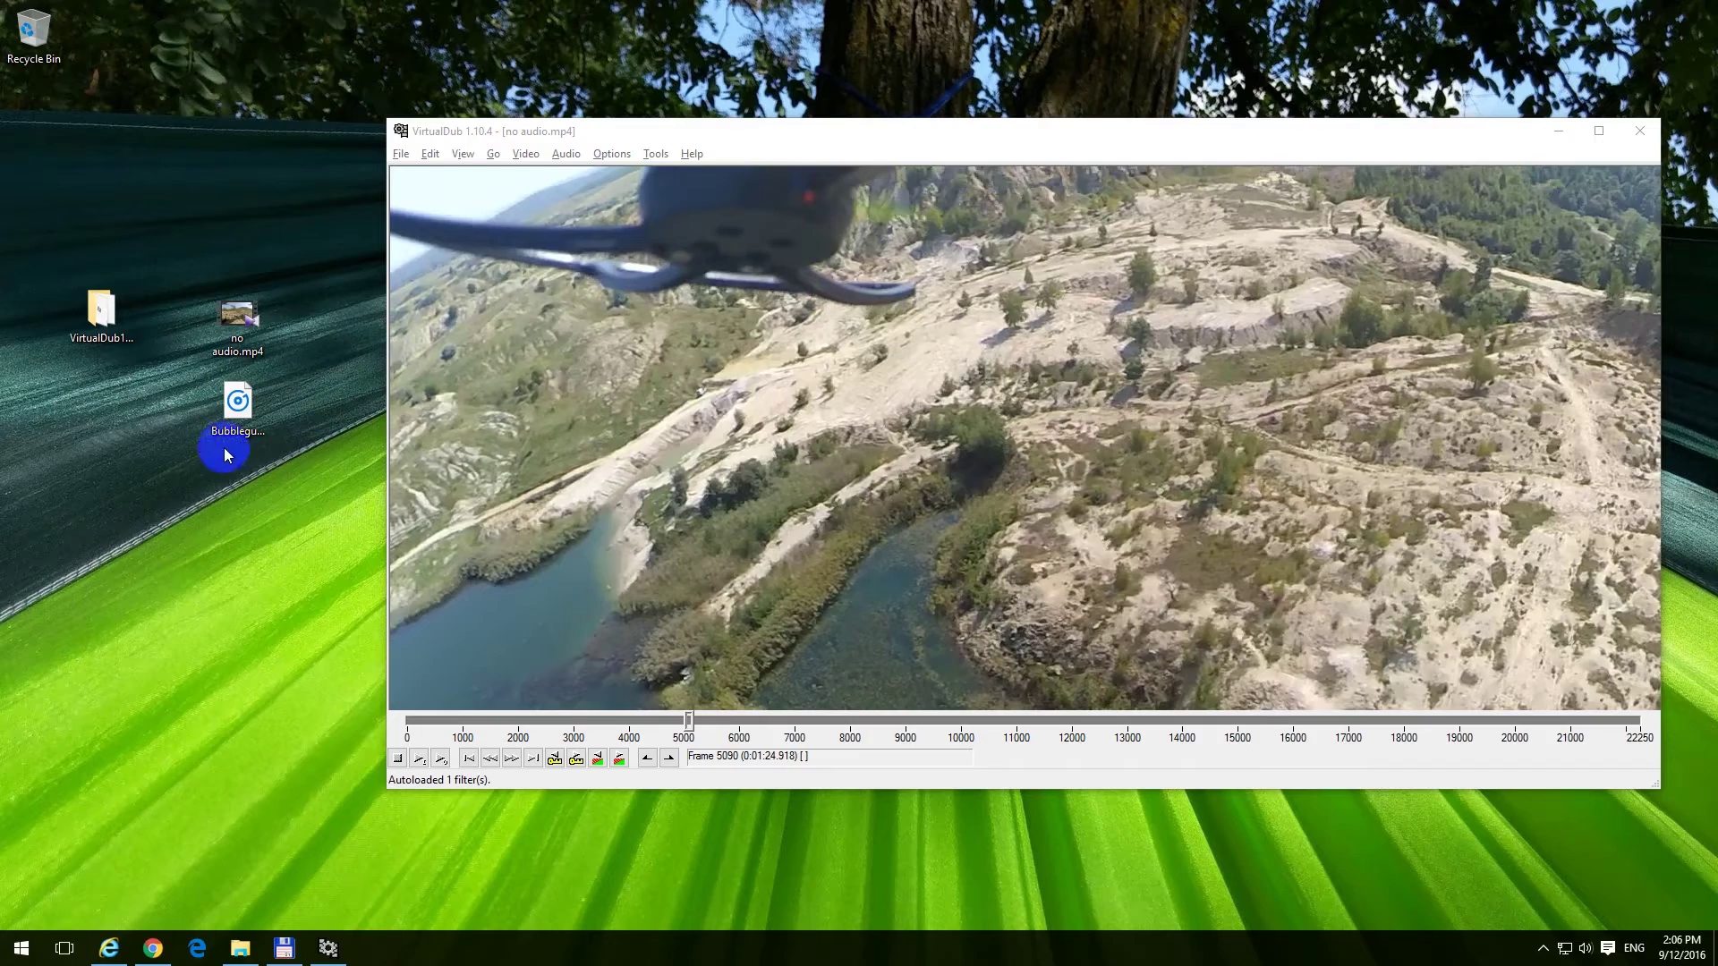
click(237, 407)
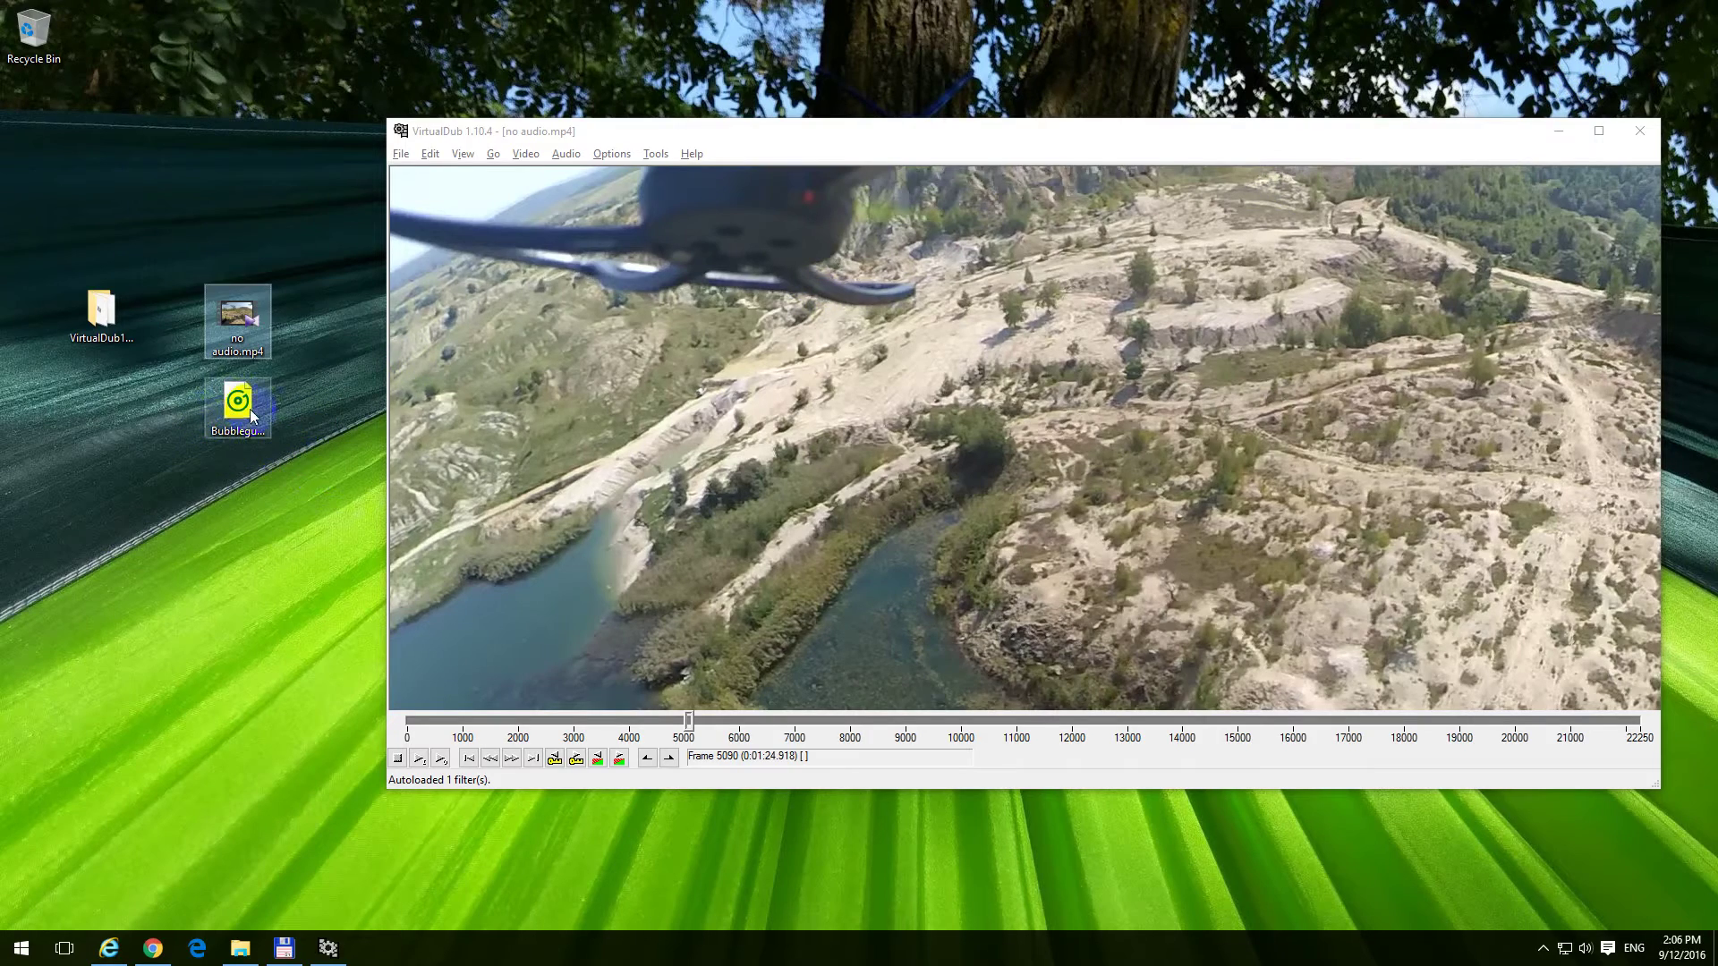
double_click(237, 407)
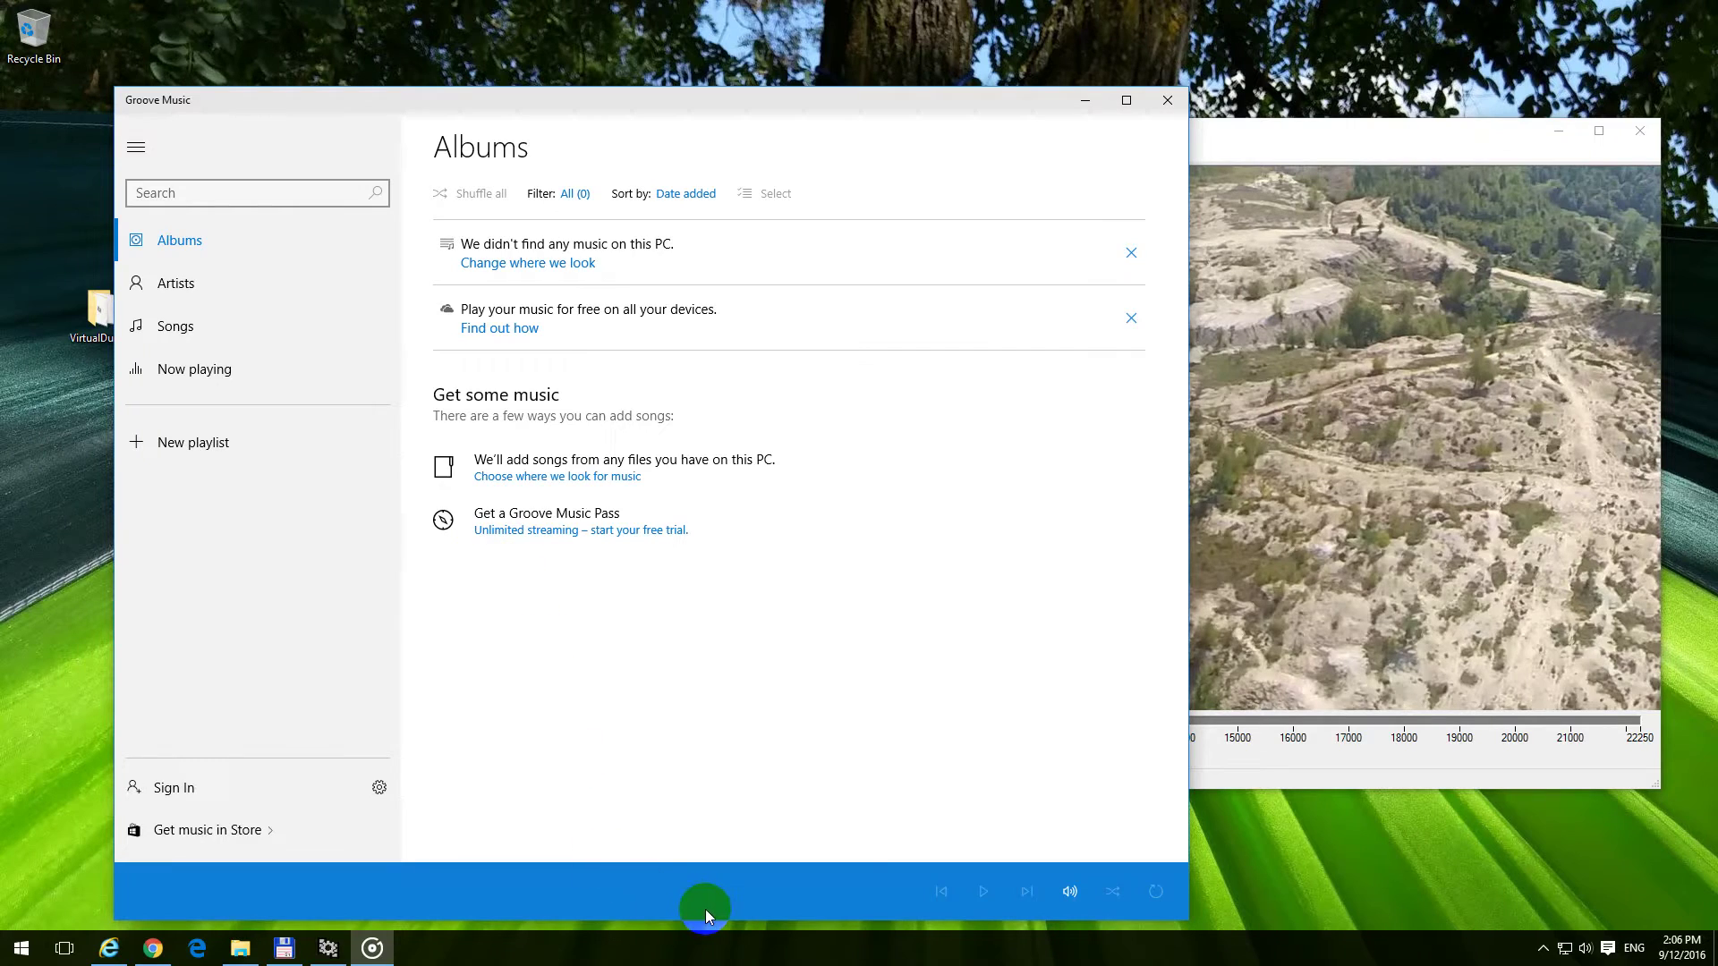
click(1166, 101)
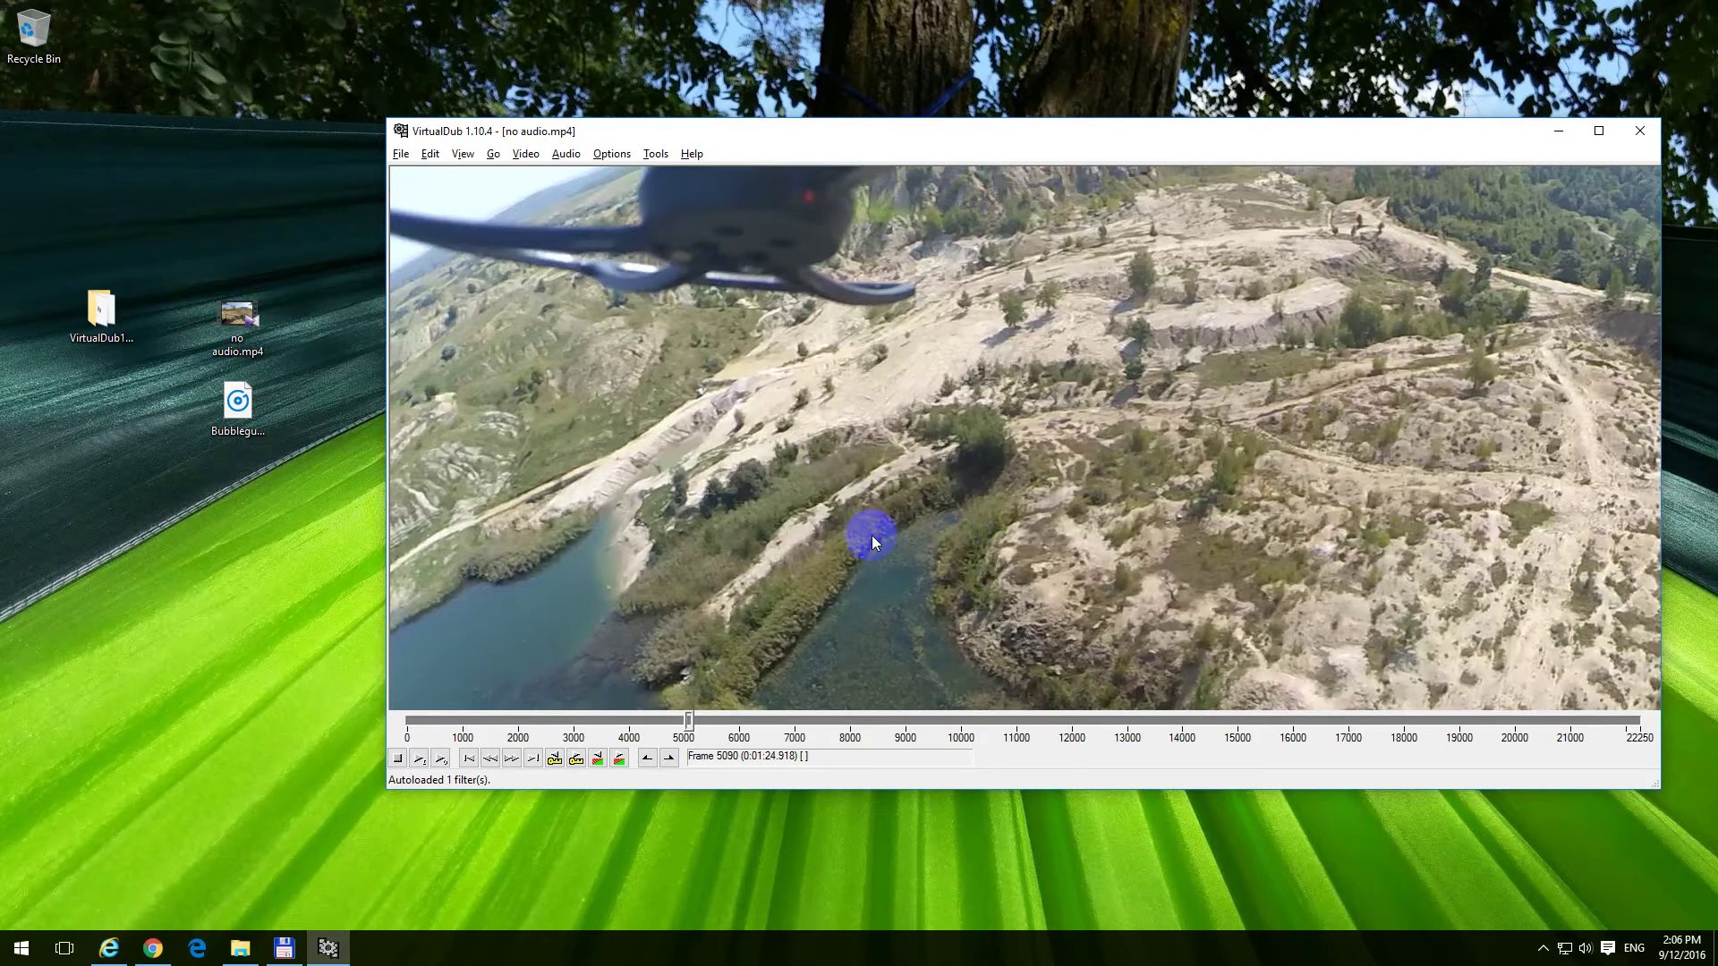
Step: Return focus to the VirtualDub window holding the drone clip and open its Video menu
click(240, 403)
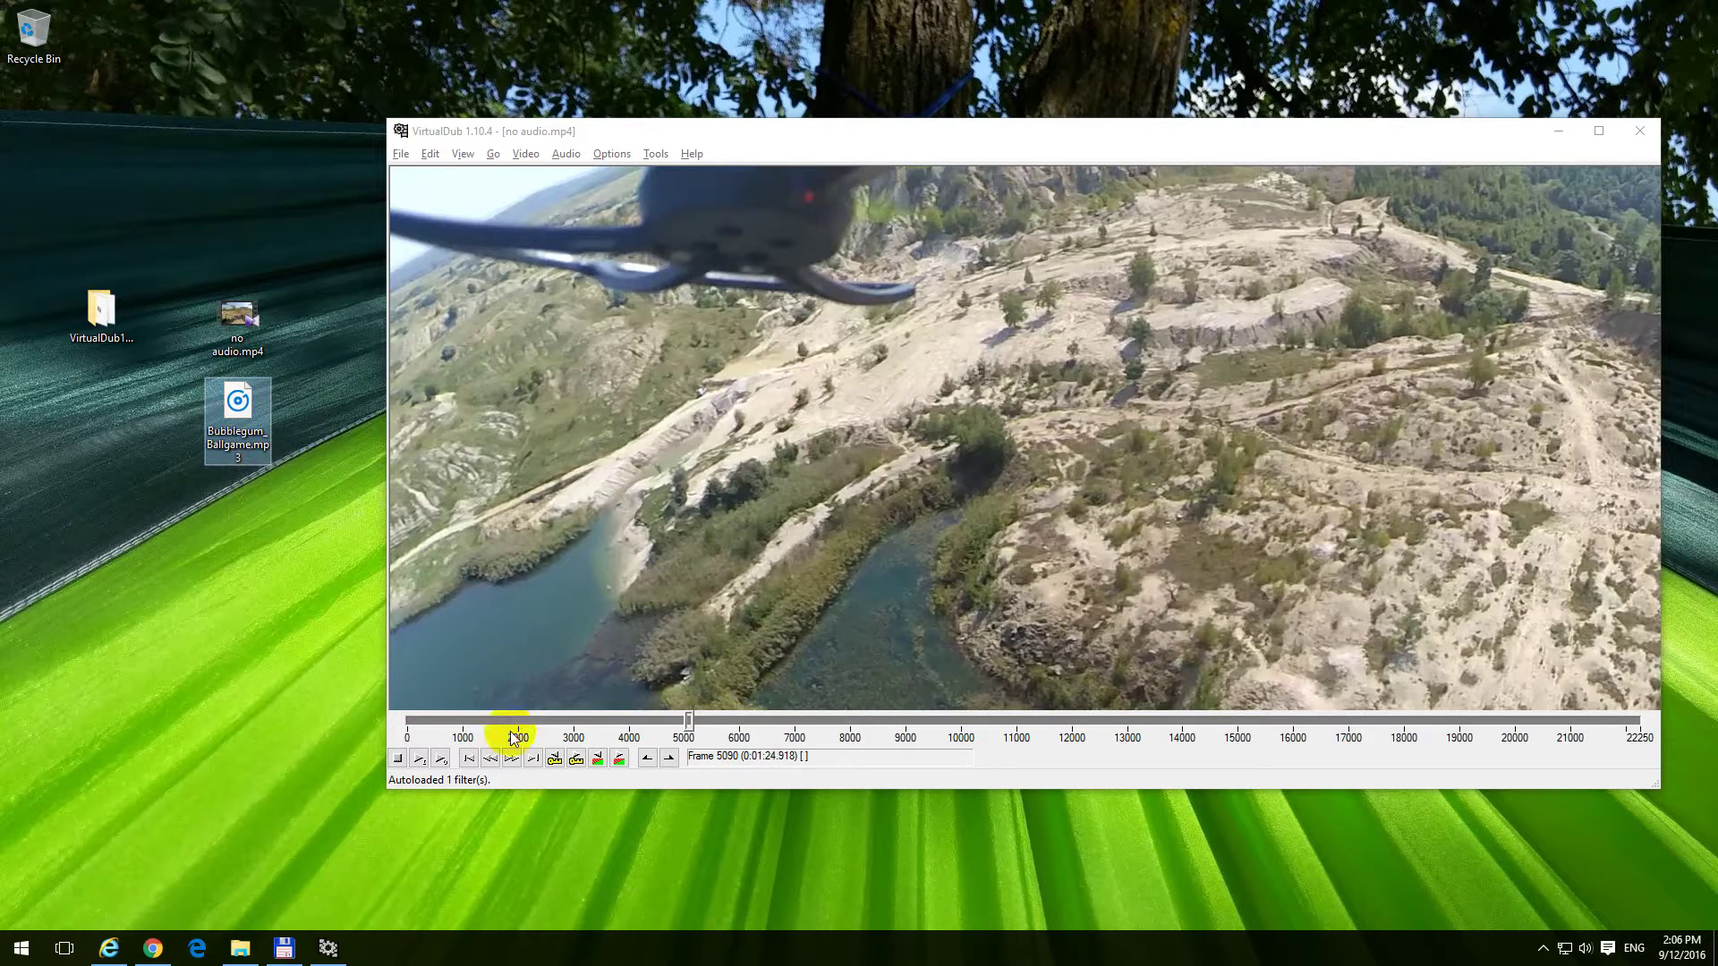
click(269, 441)
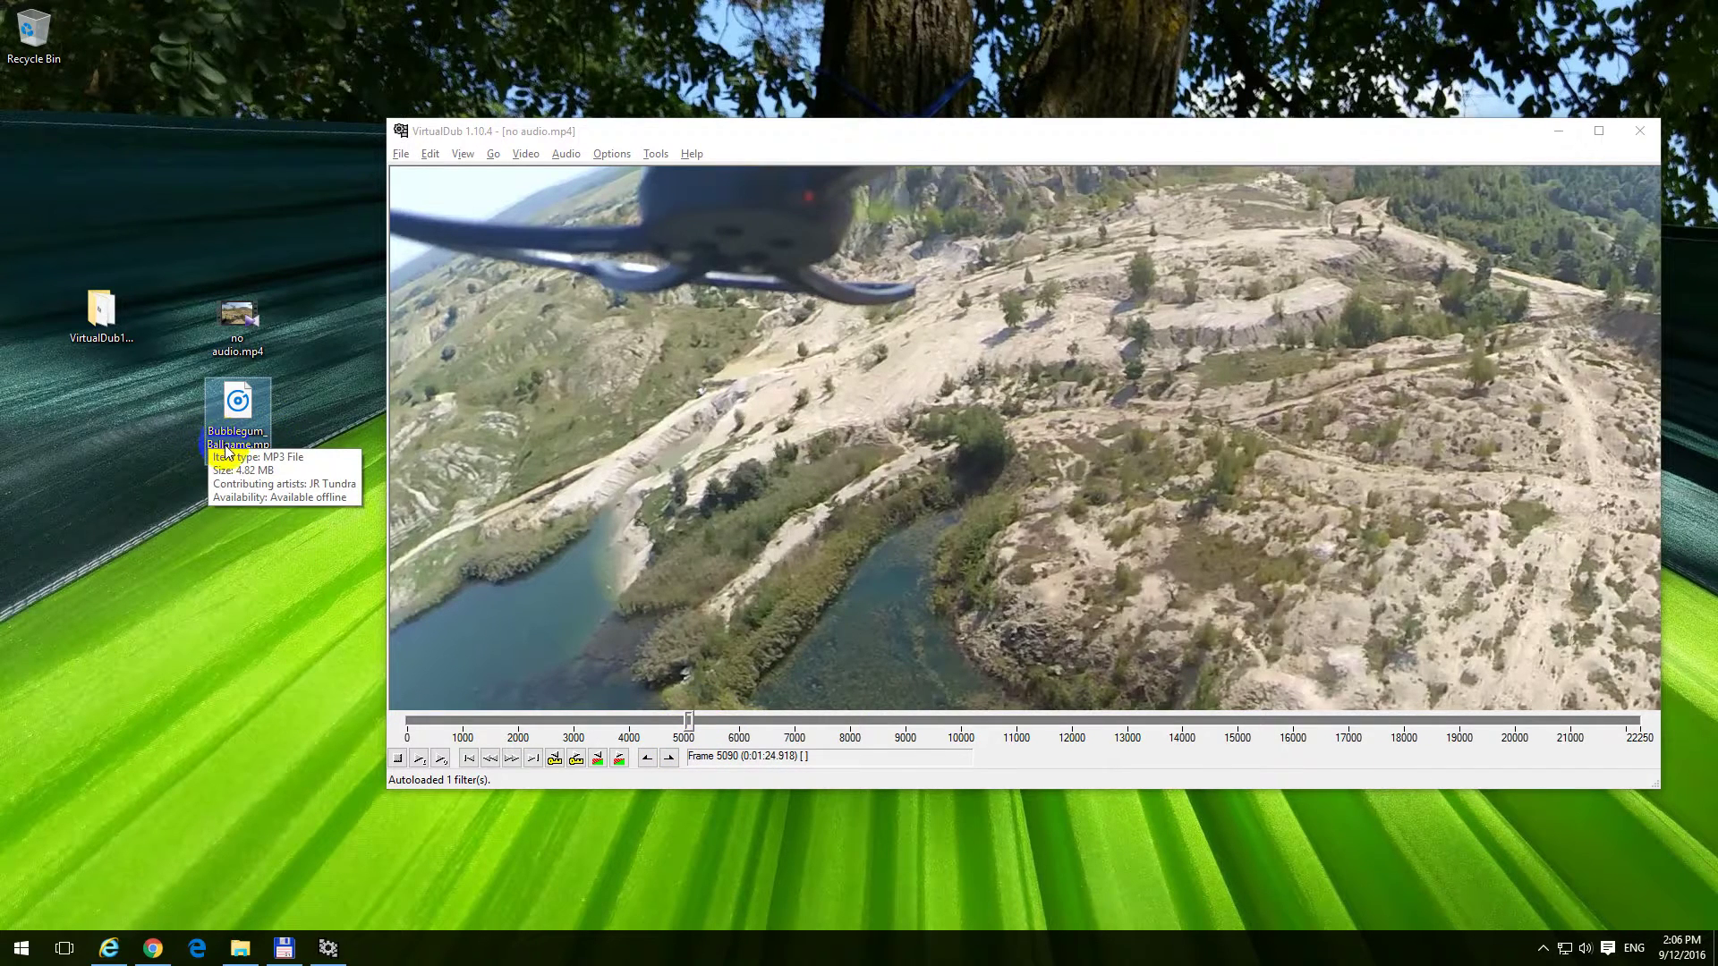
click(253, 464)
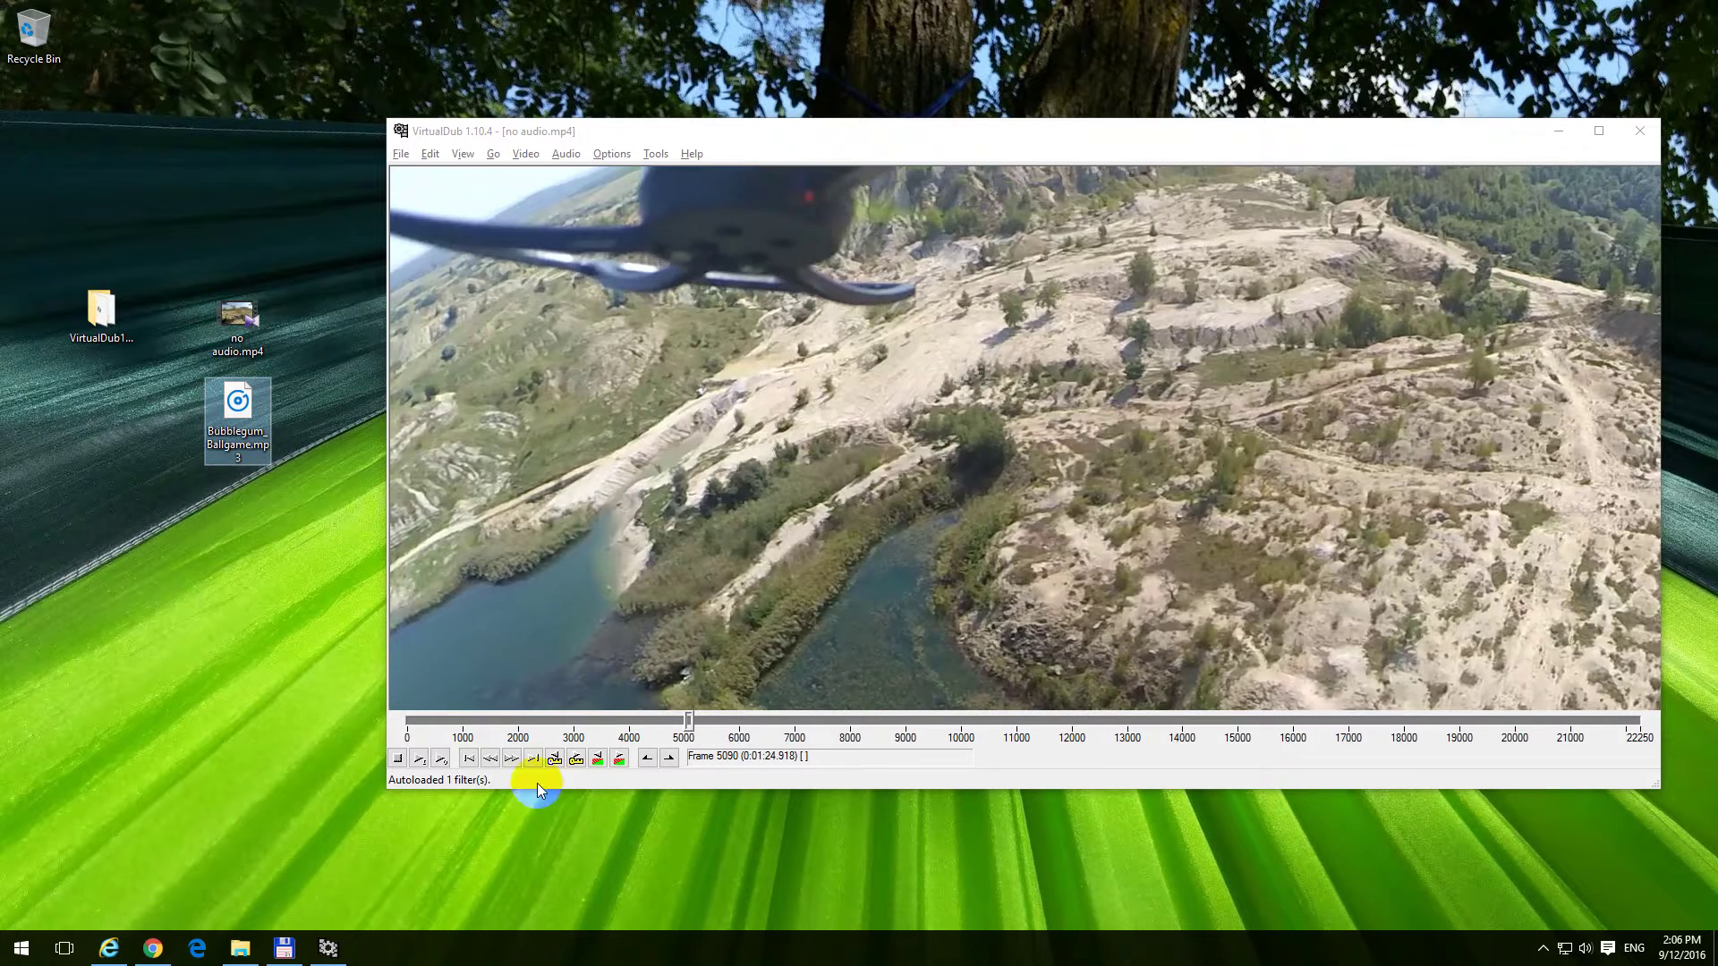
click(687, 721)
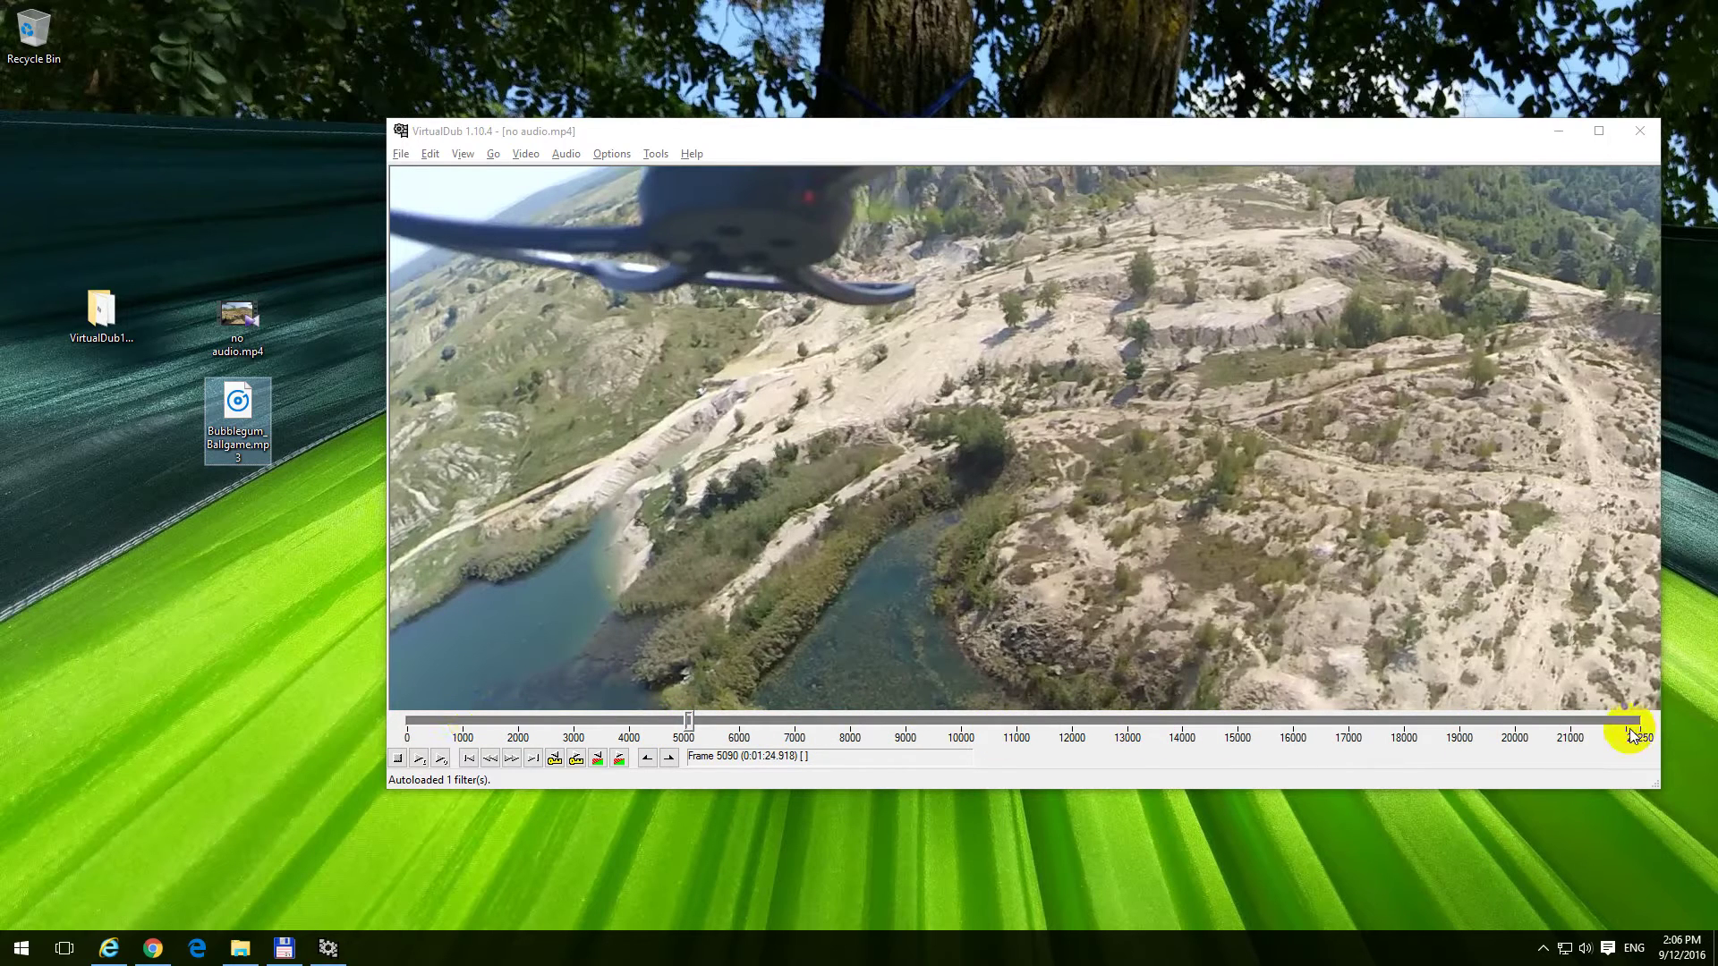
click(543, 231)
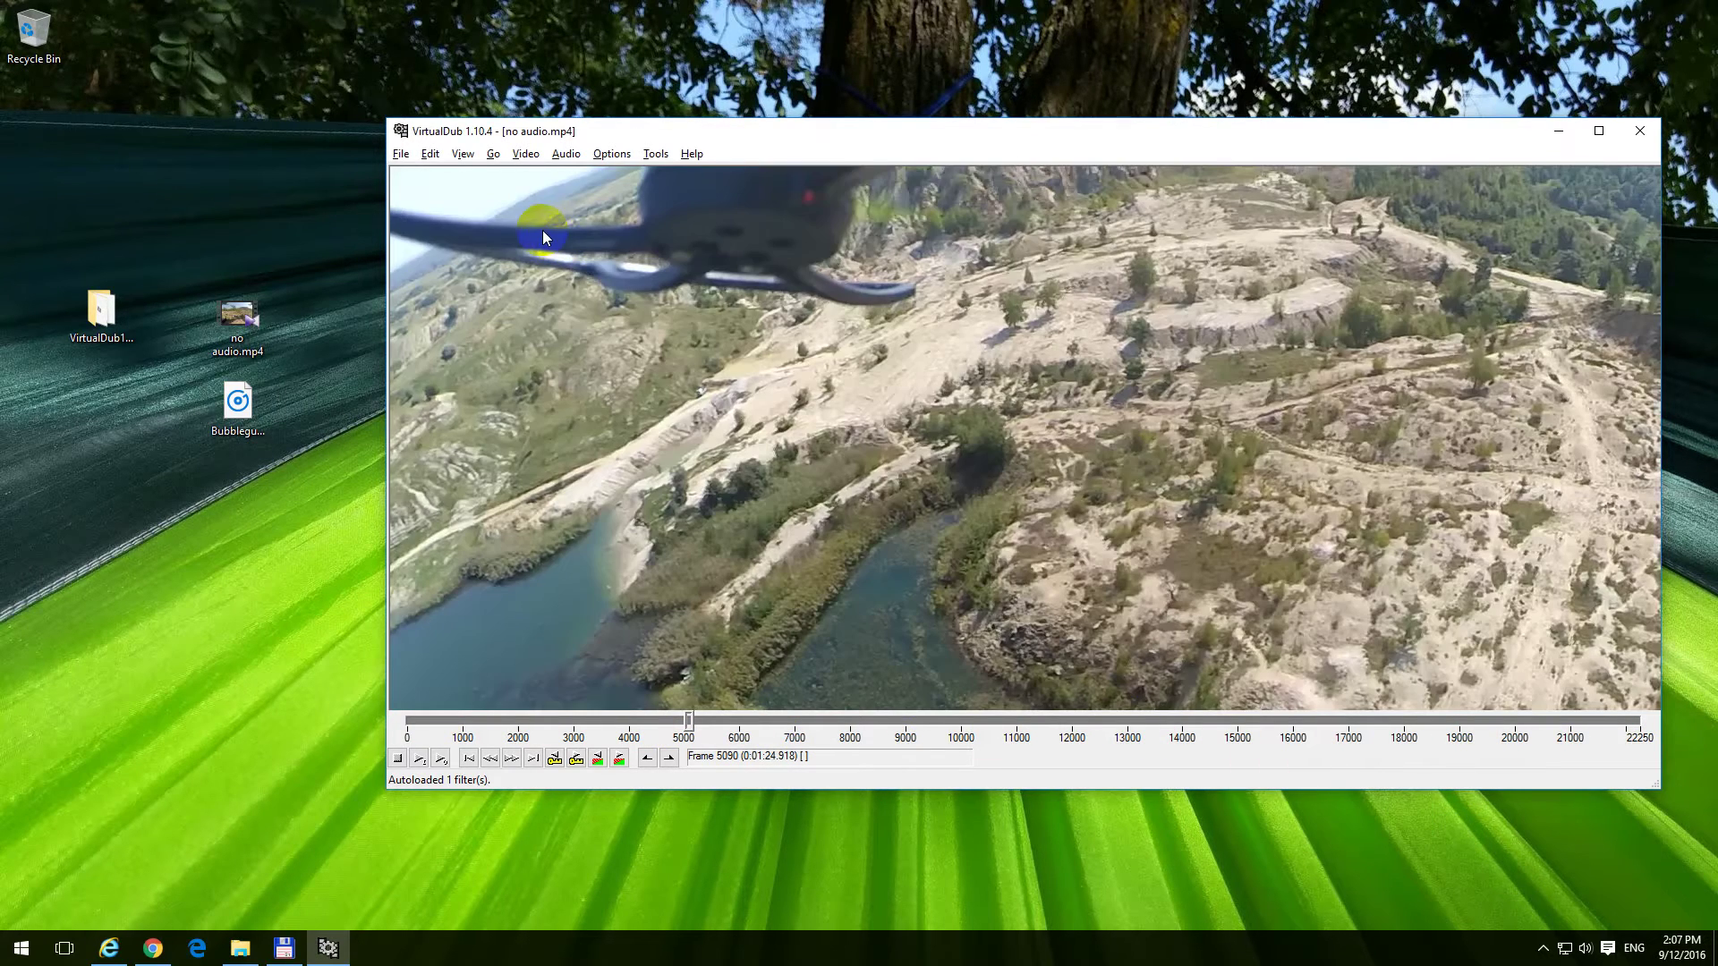
click(526, 154)
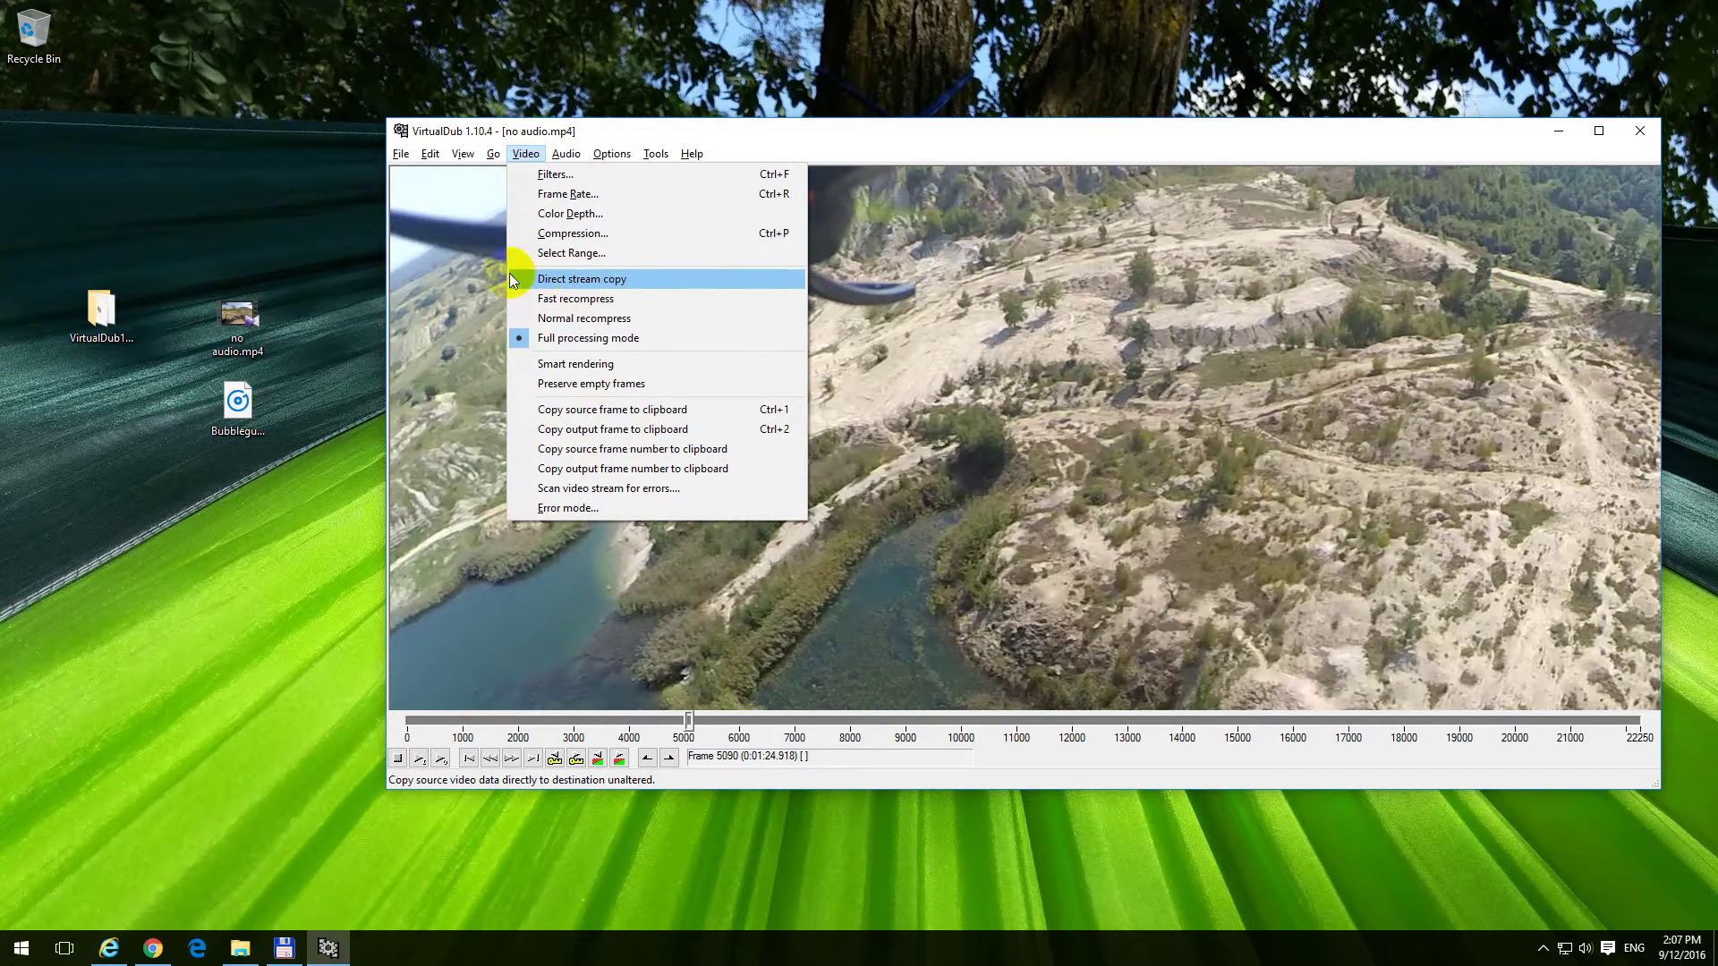
Step: Set video to Direct stream copy and load Desktop's Bubblegum_Ballgame.mp3 as the audio source
click(601, 285)
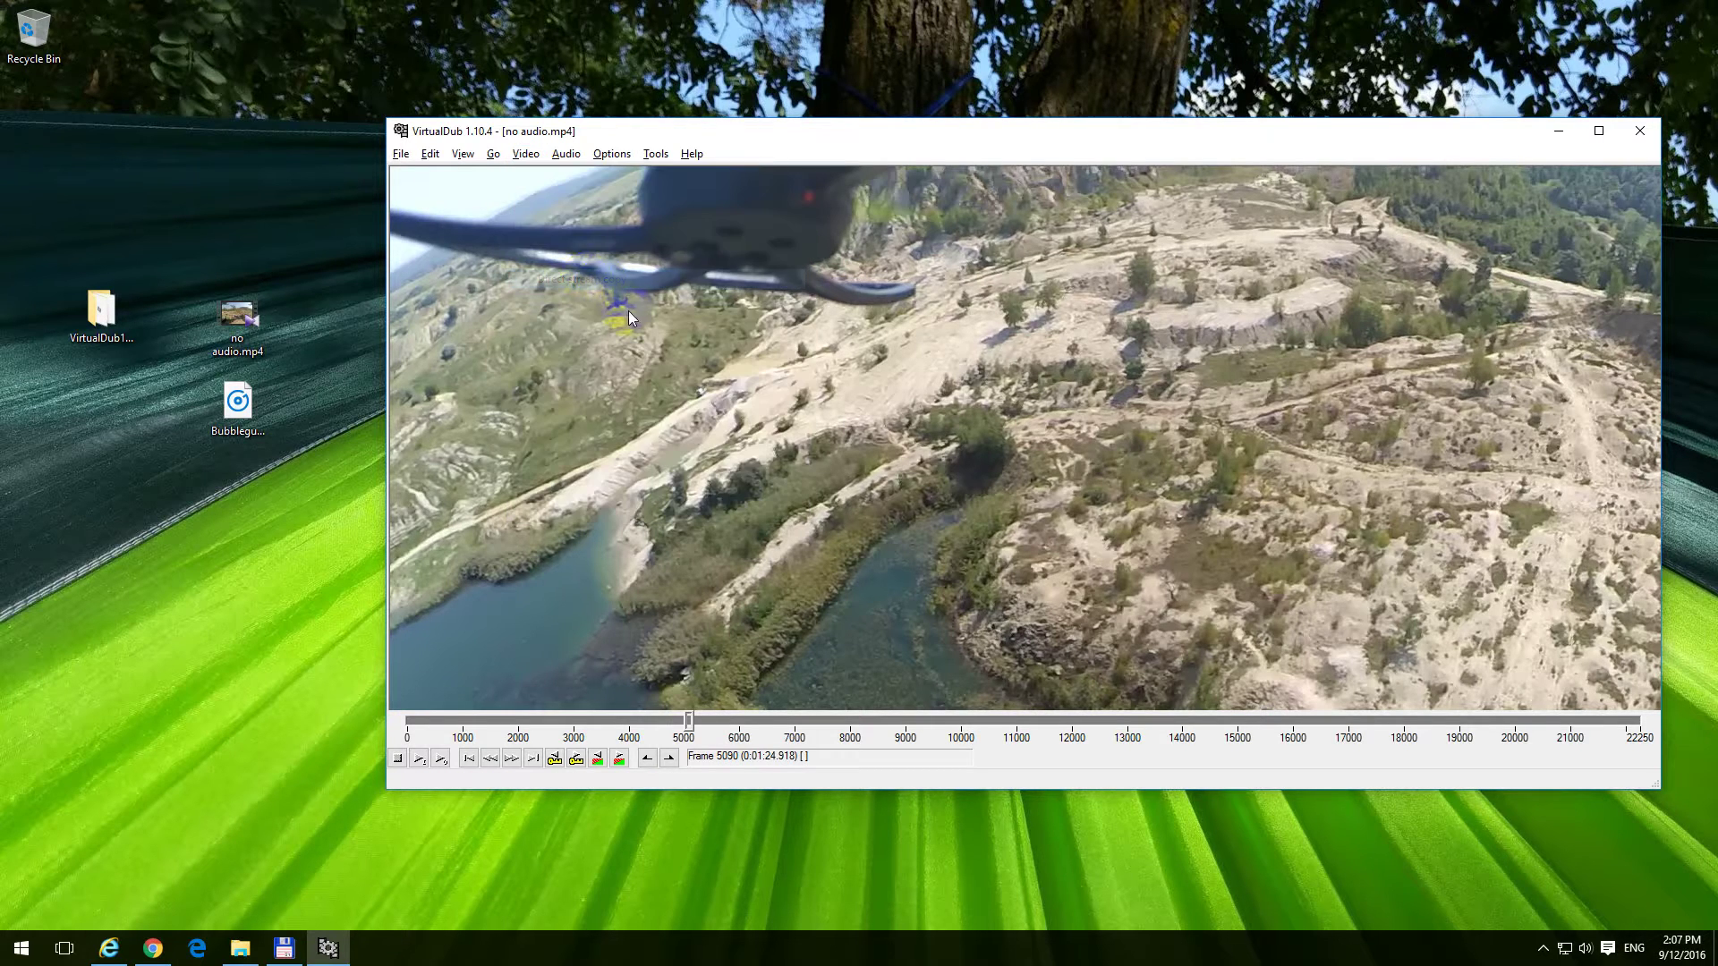
click(567, 155)
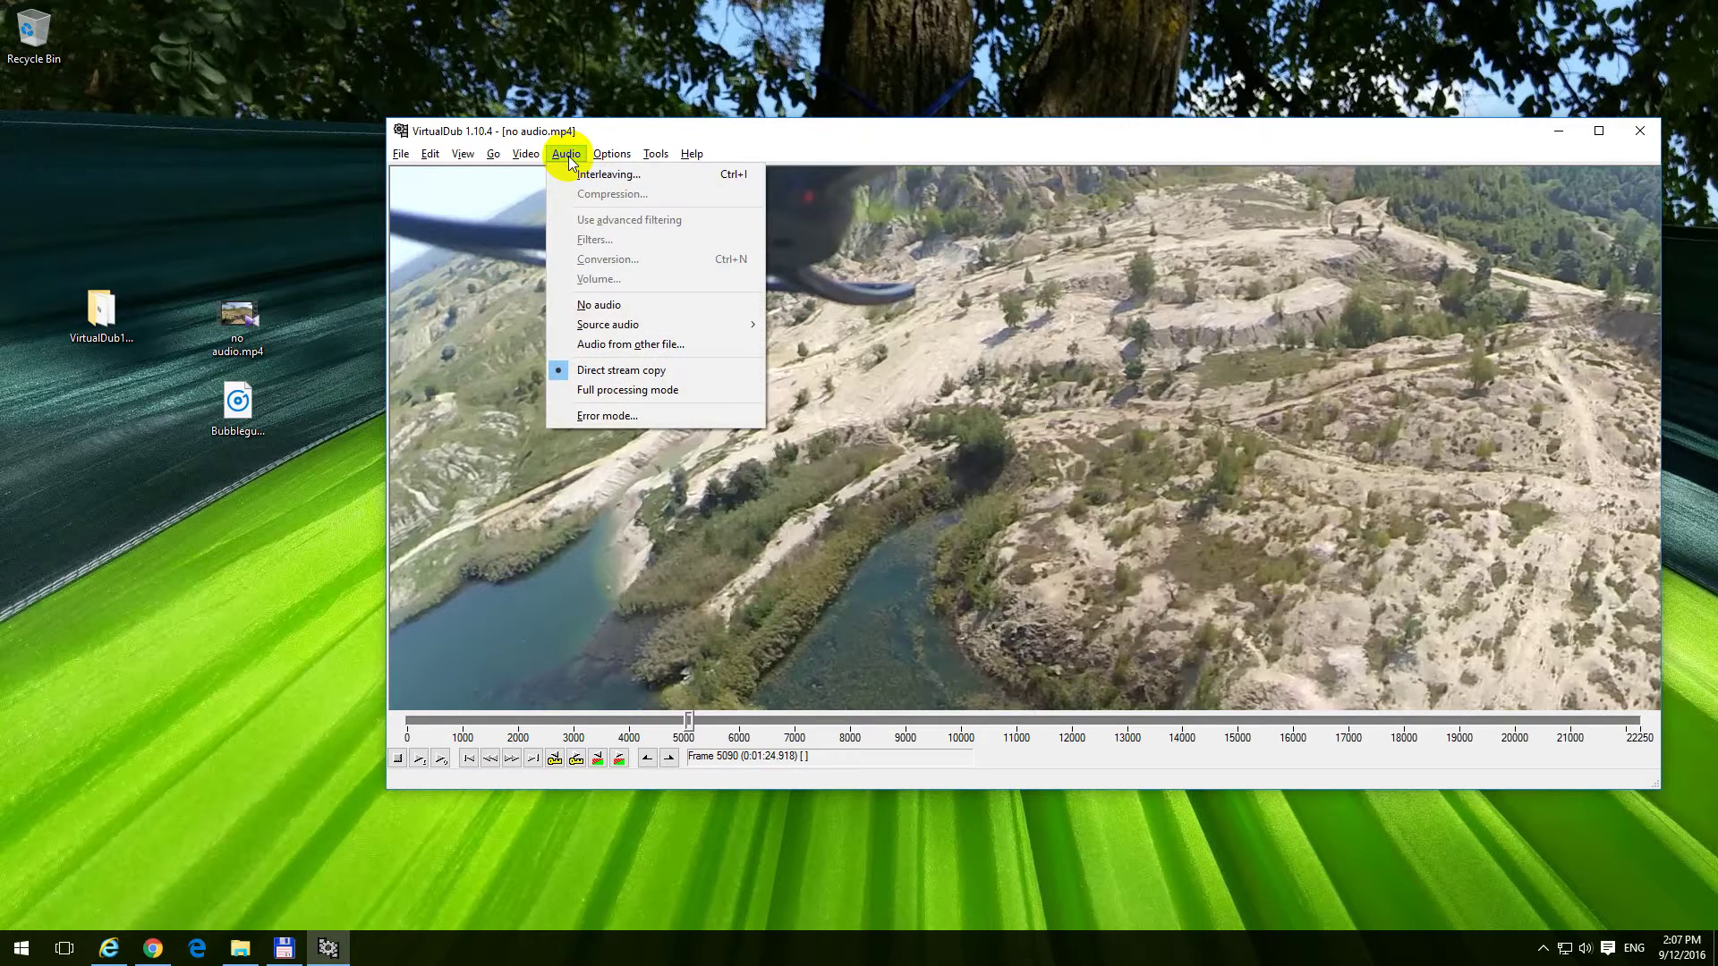
click(670, 347)
click(226, 394)
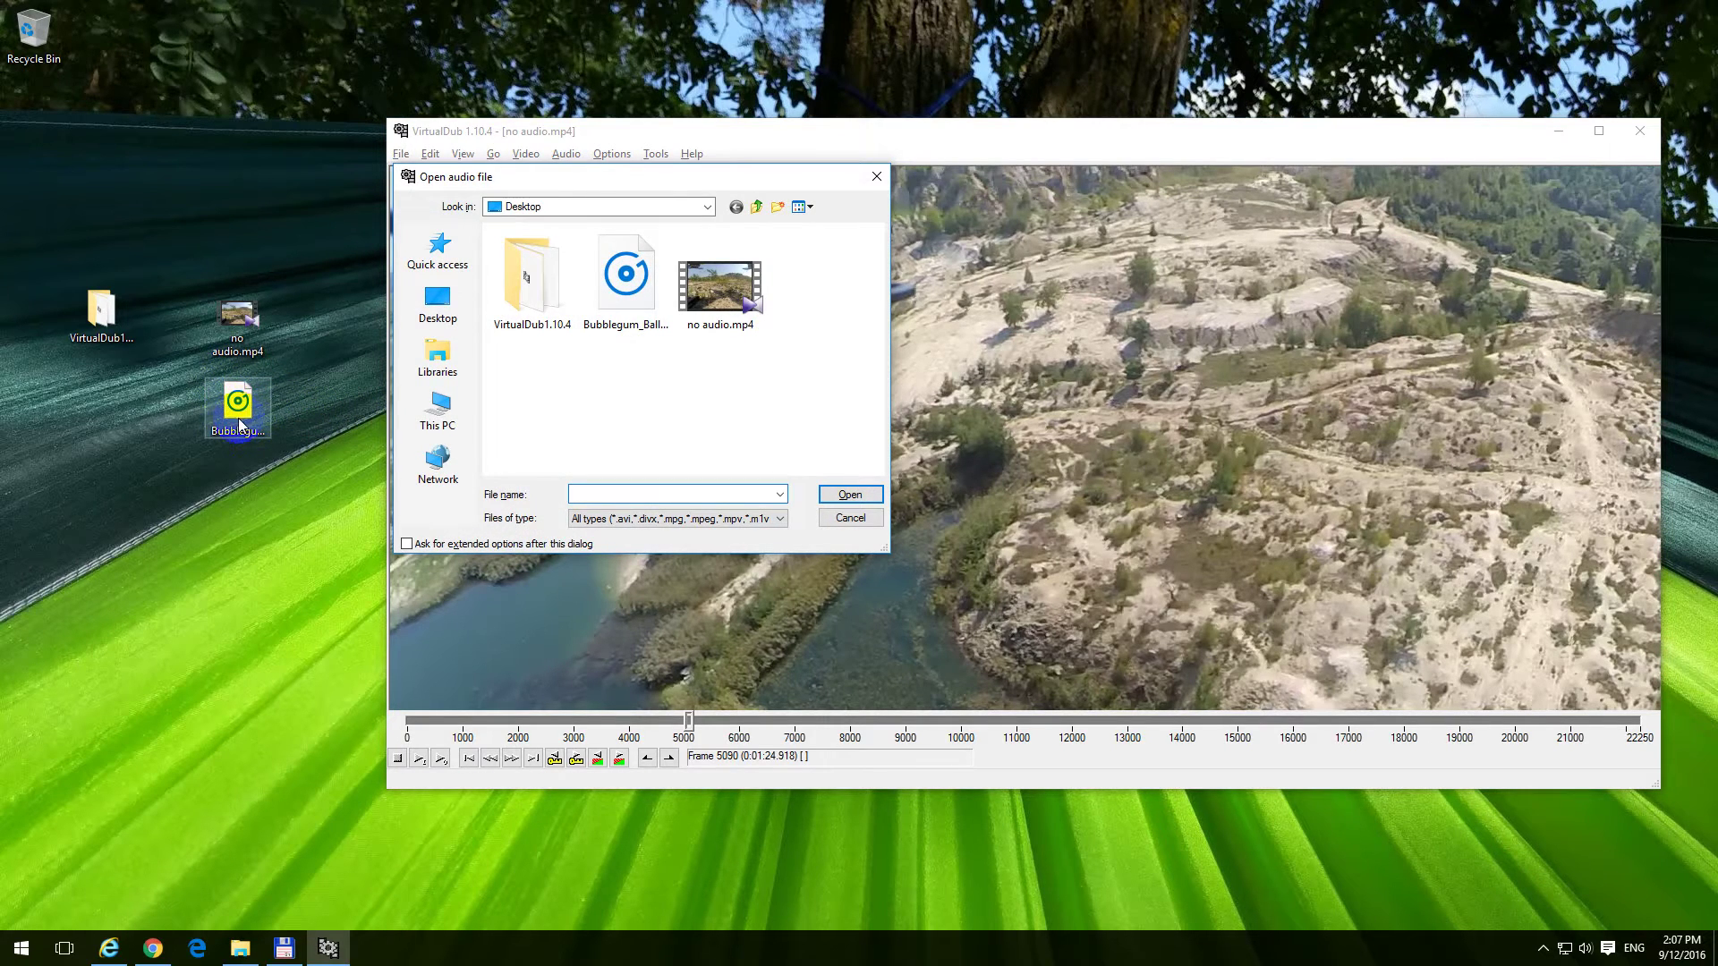
click(438, 307)
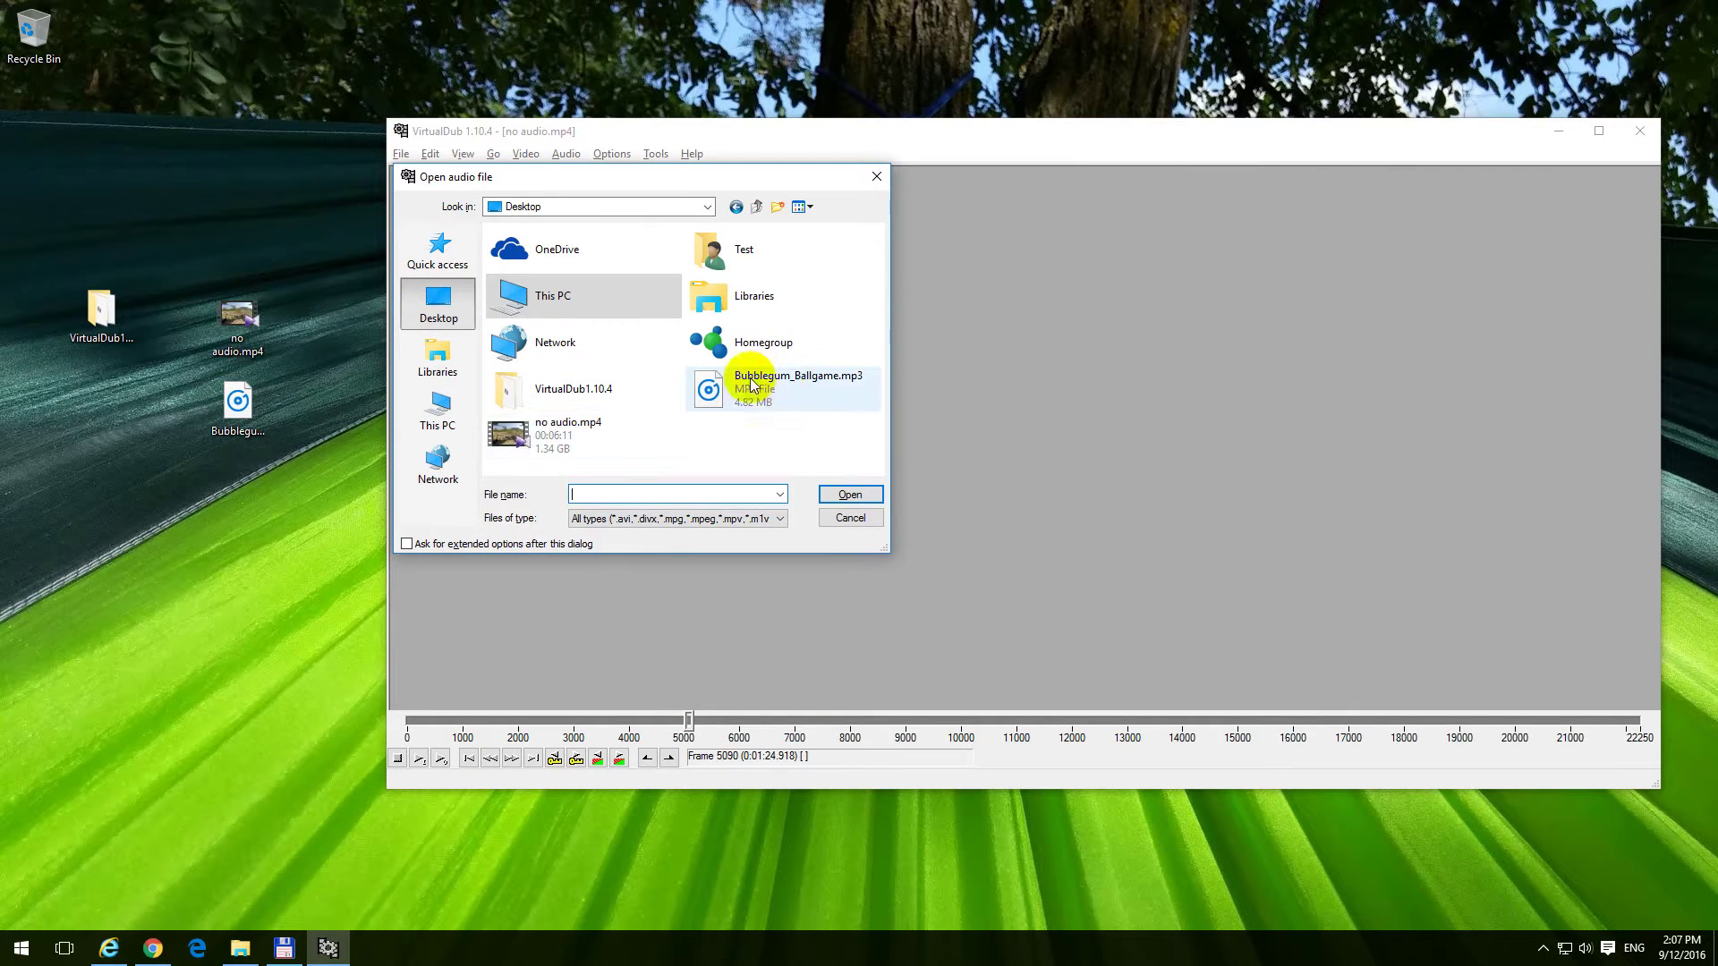
click(758, 386)
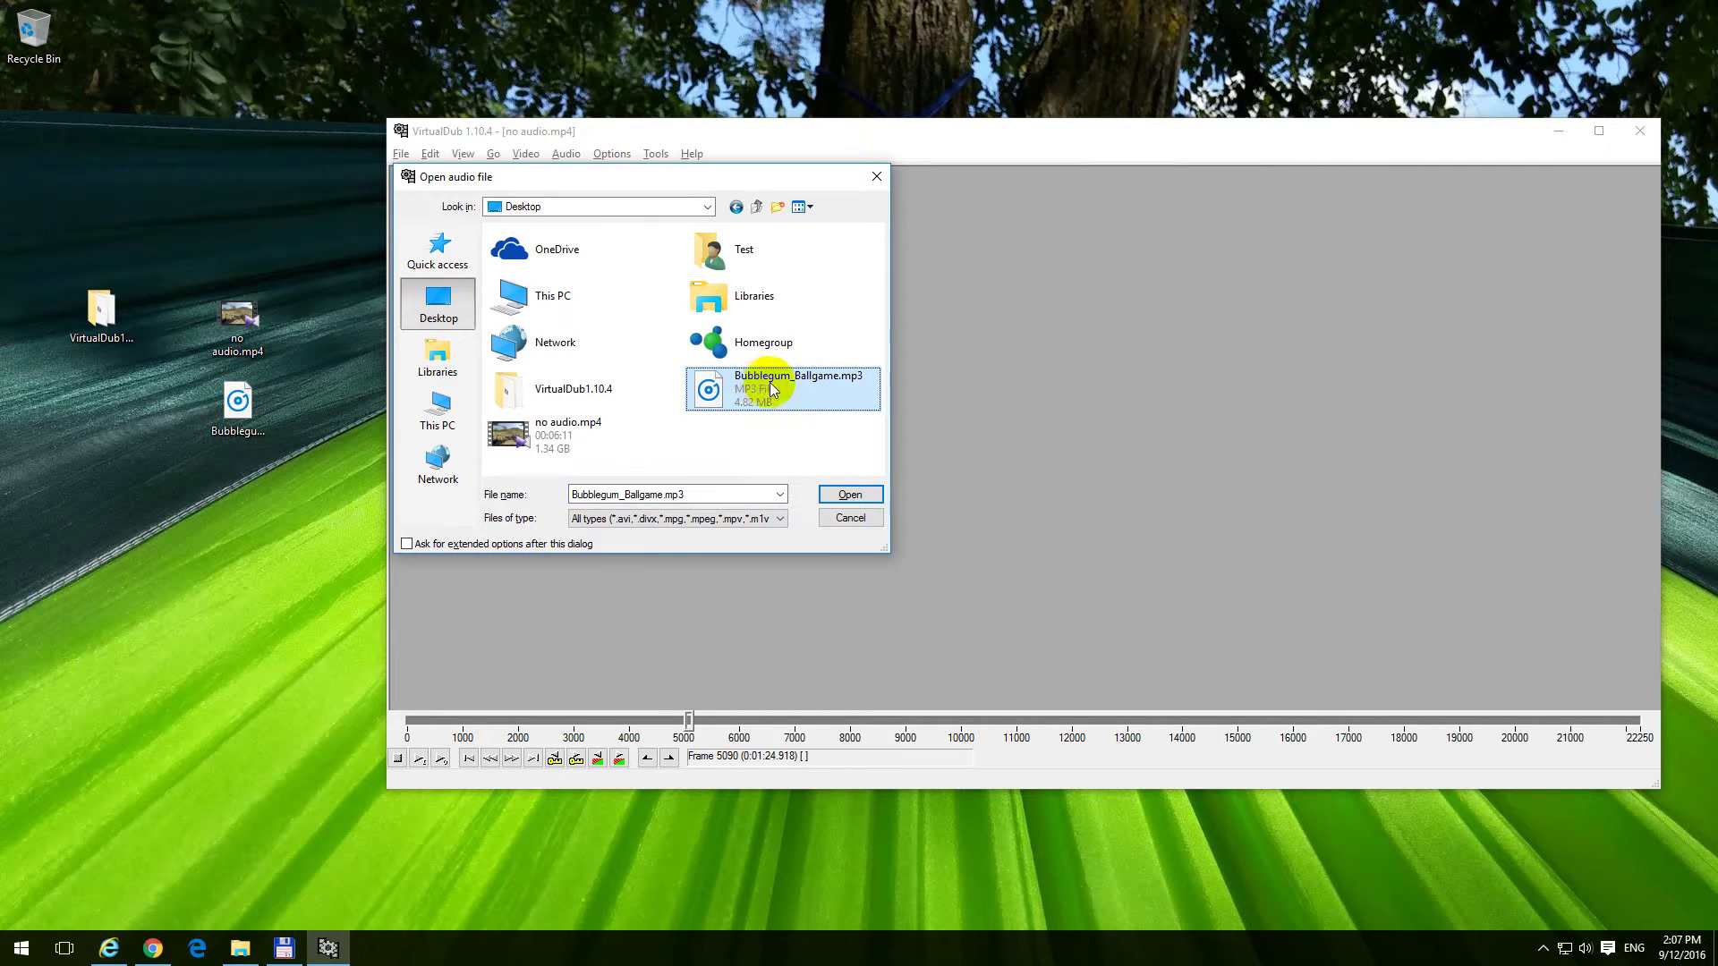
click(850, 494)
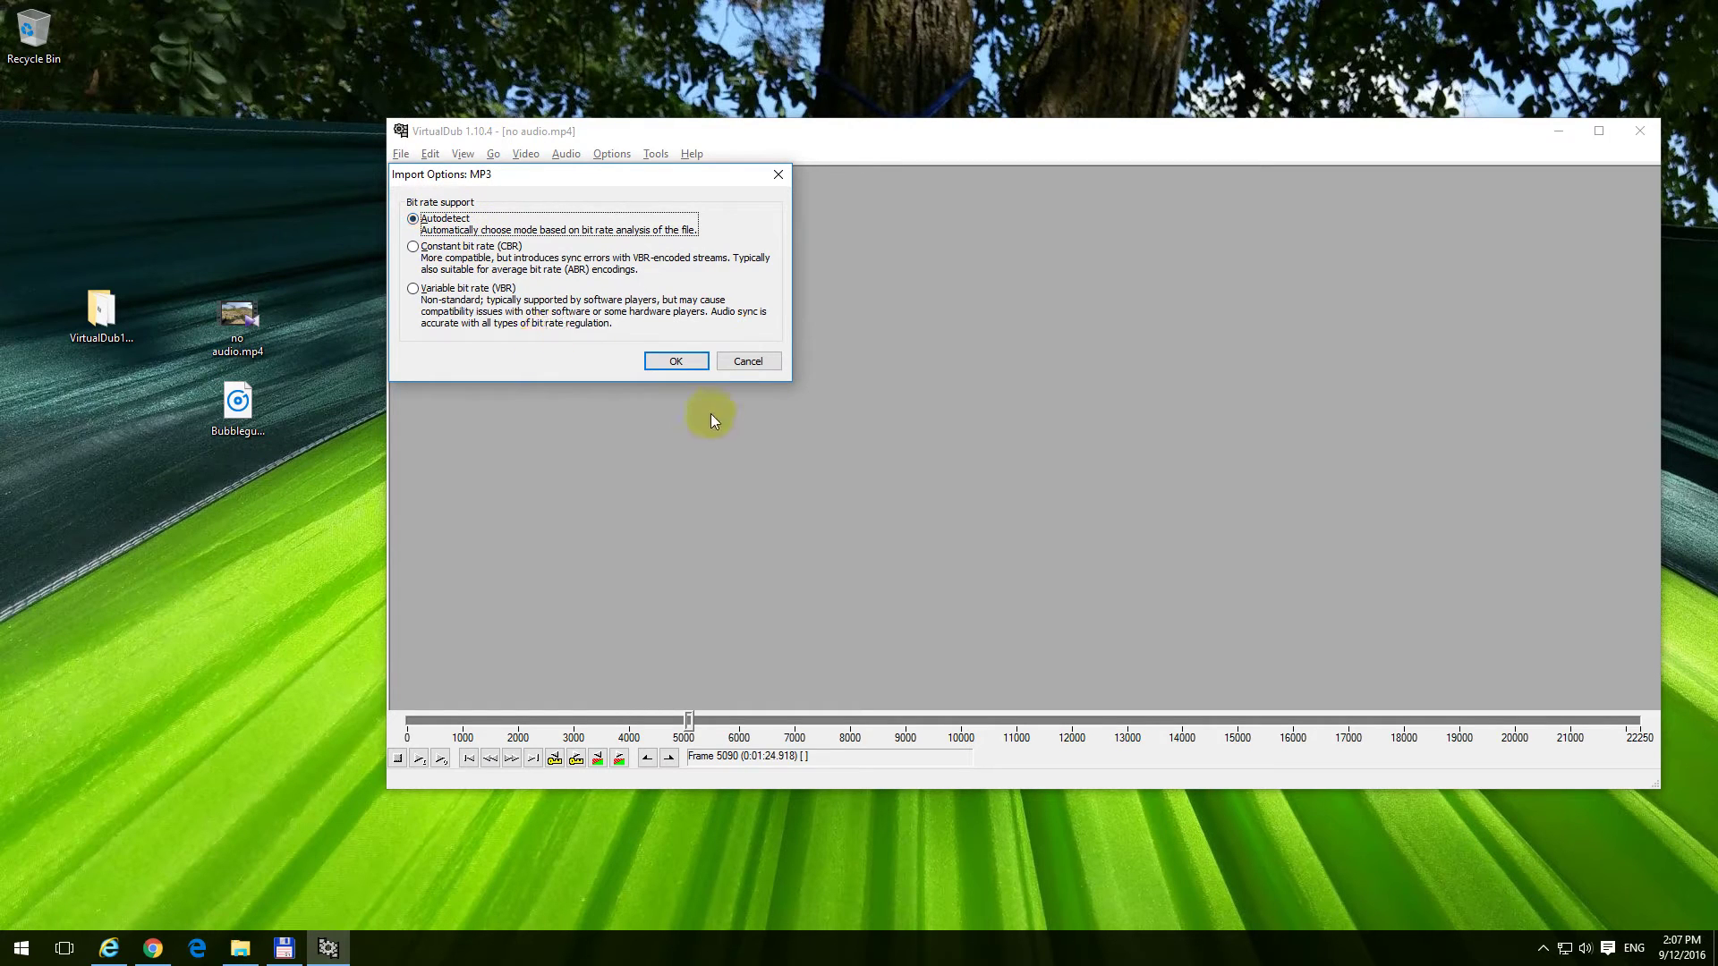
Step: Accept Autodetect bit rate, then save as AVI on the Desktop, renaming it audio.avi
click(676, 362)
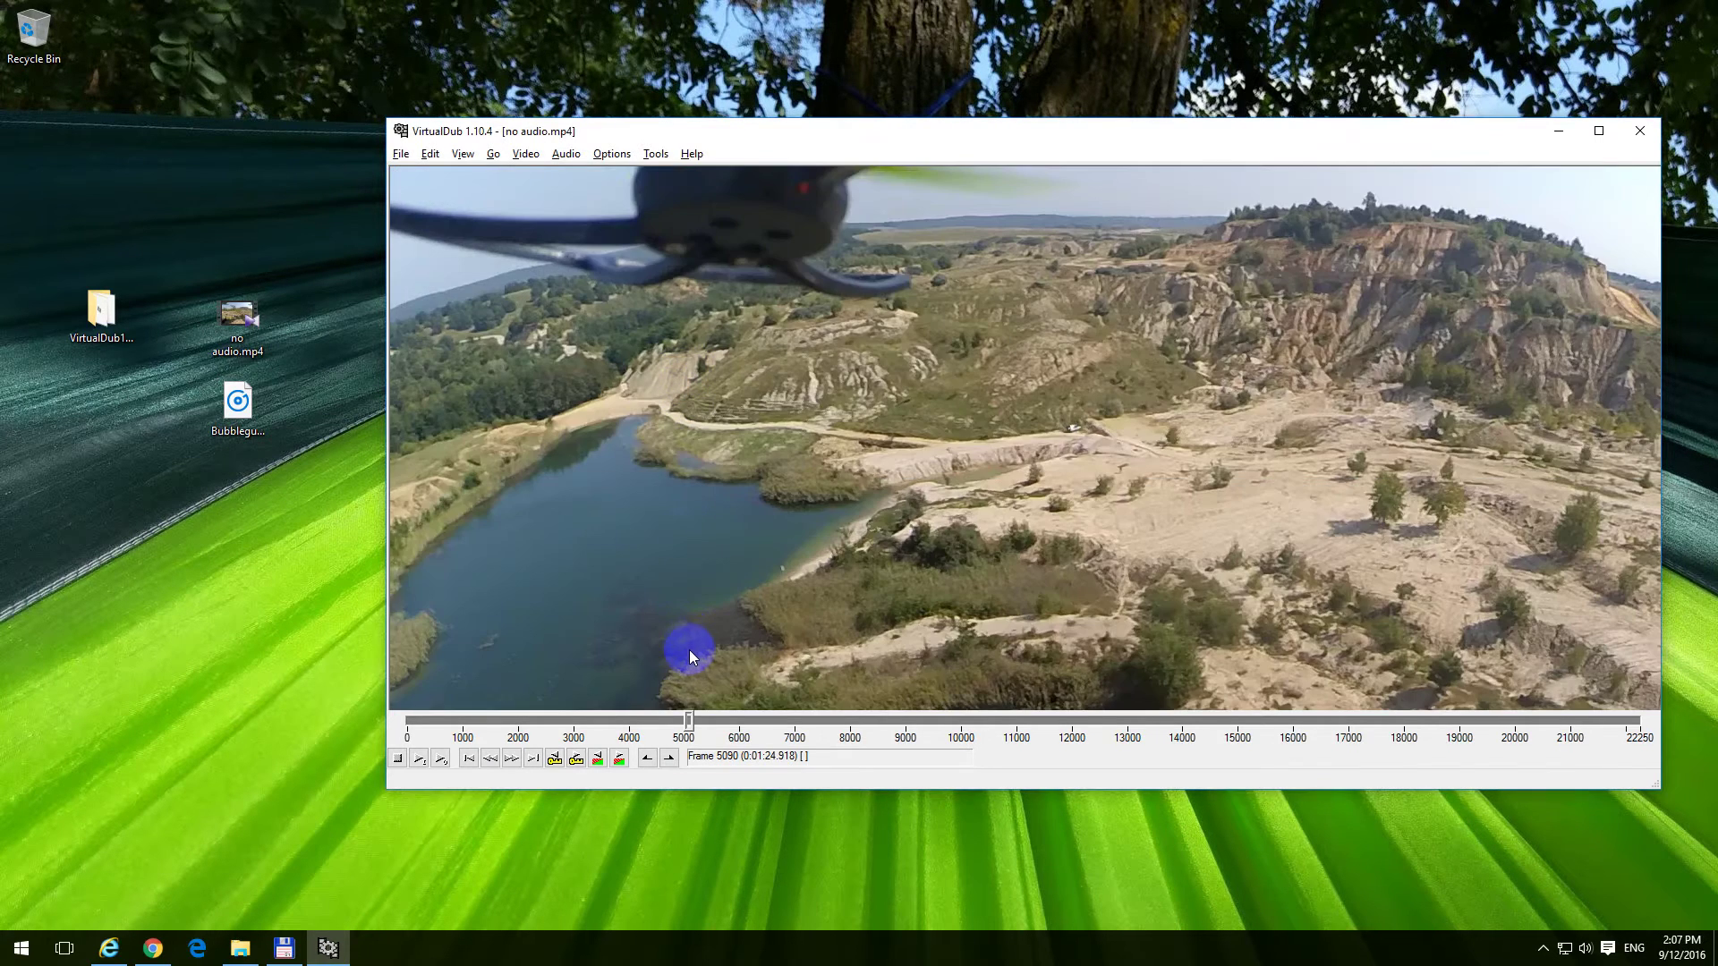
click(398, 157)
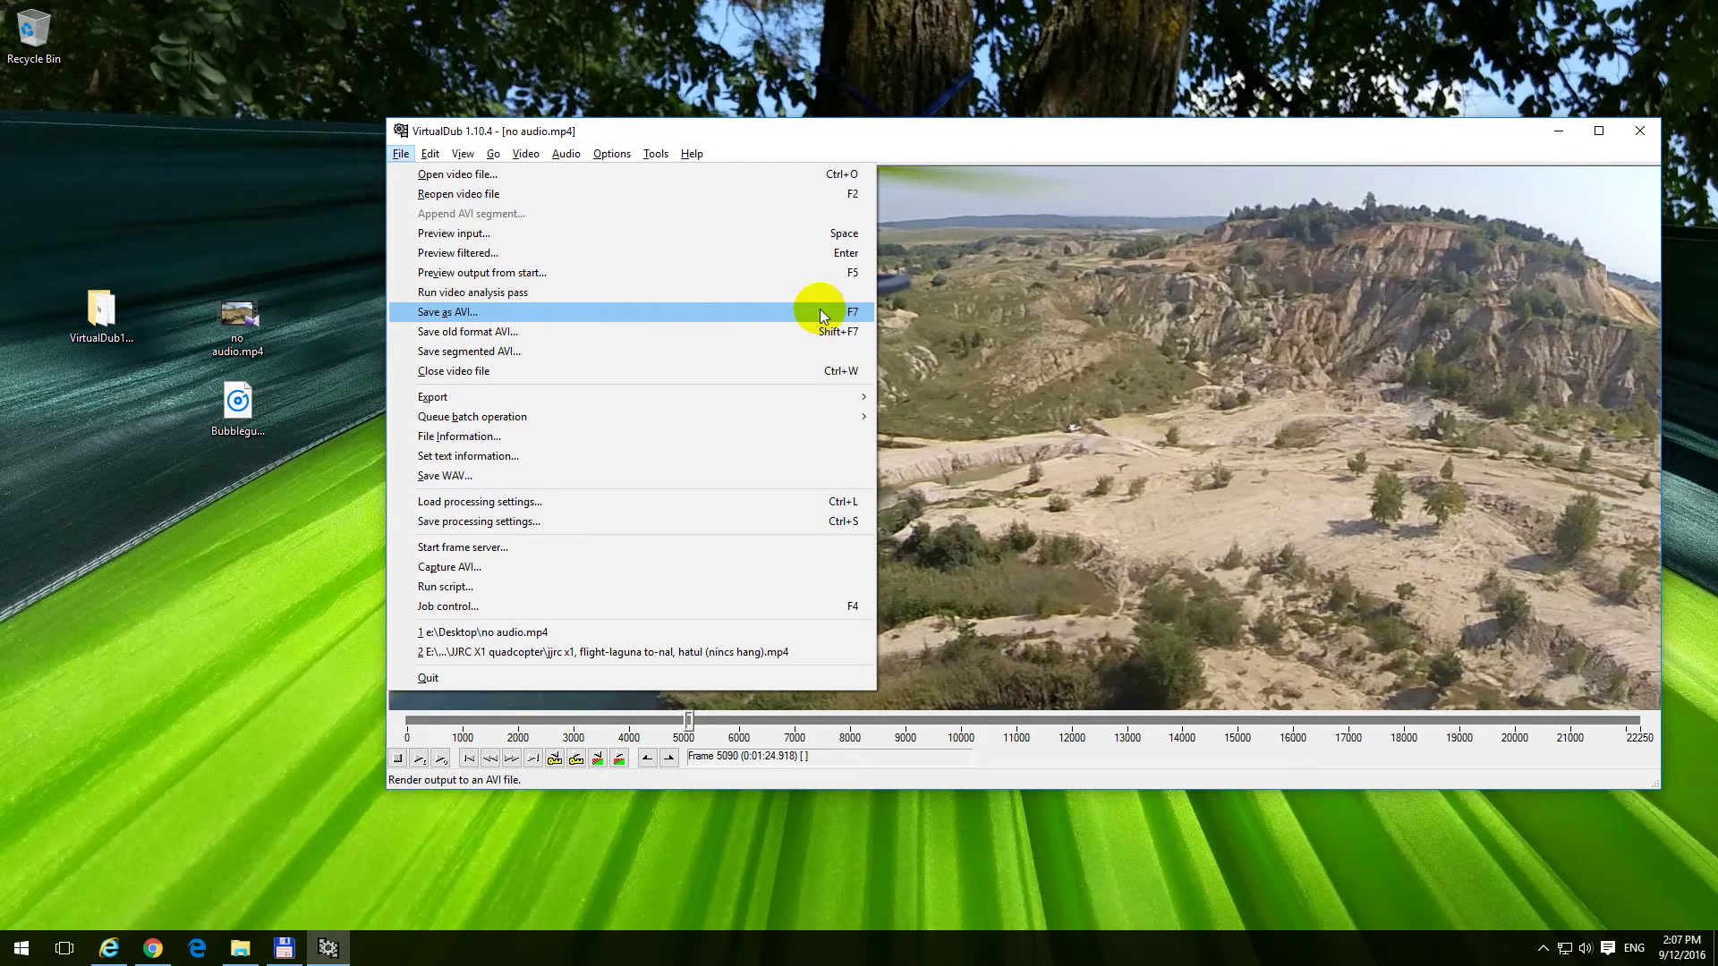
click(534, 313)
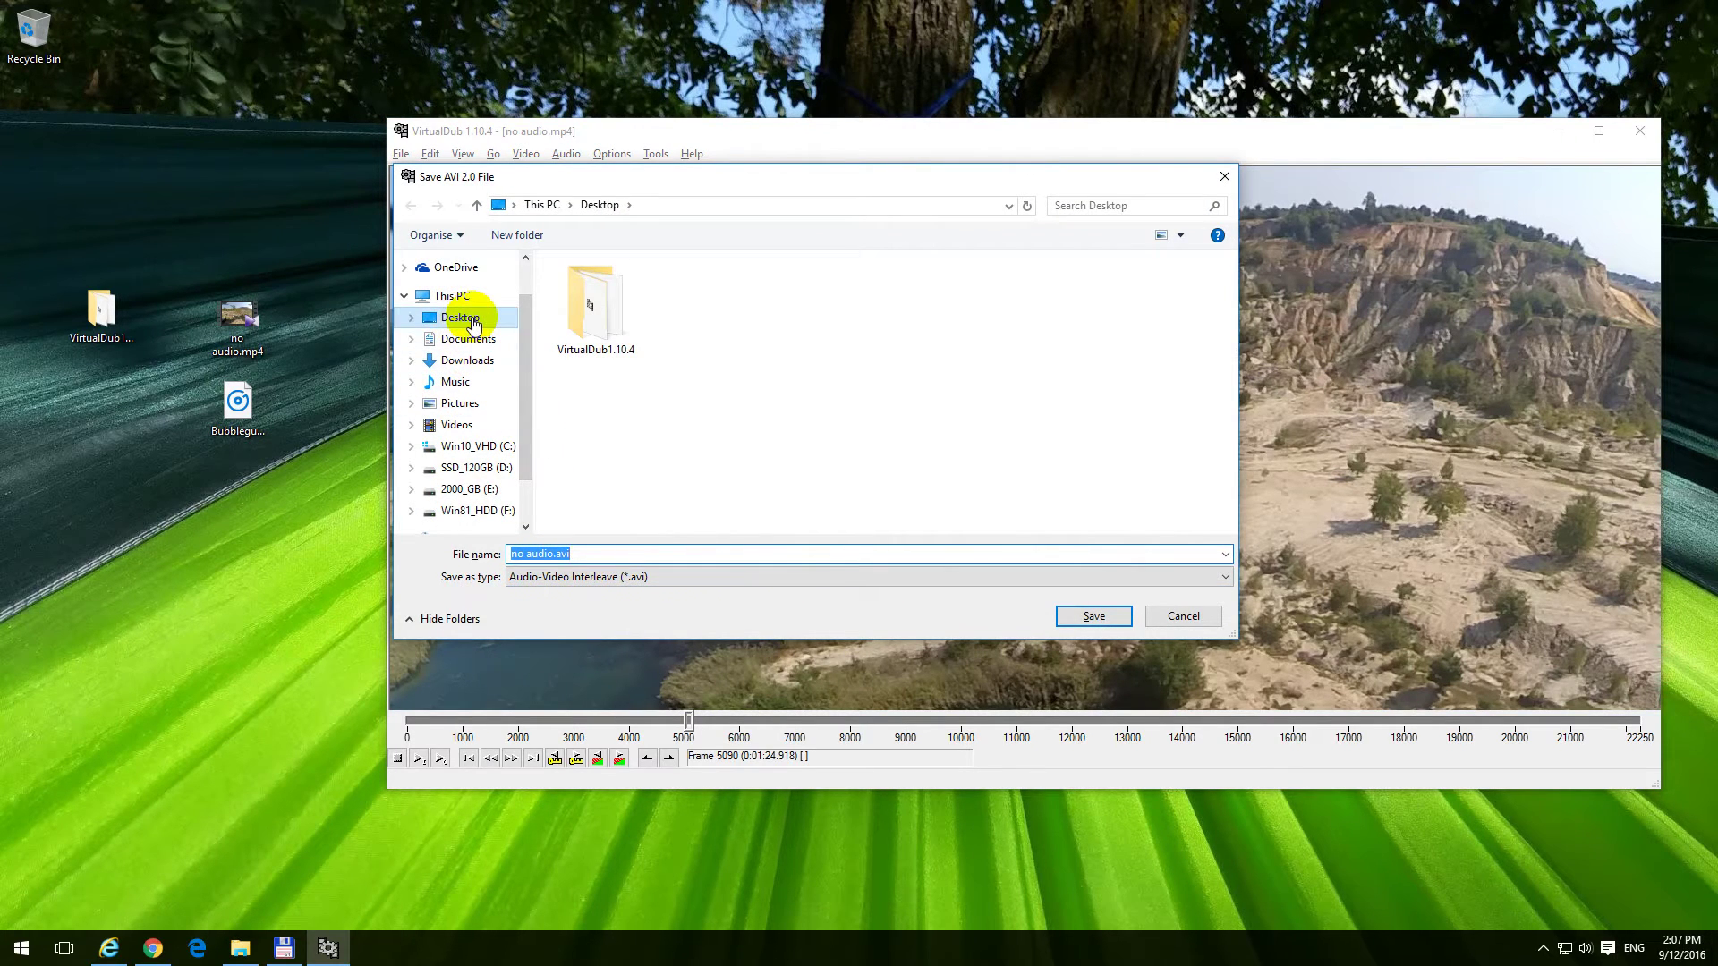
double_click(517, 554)
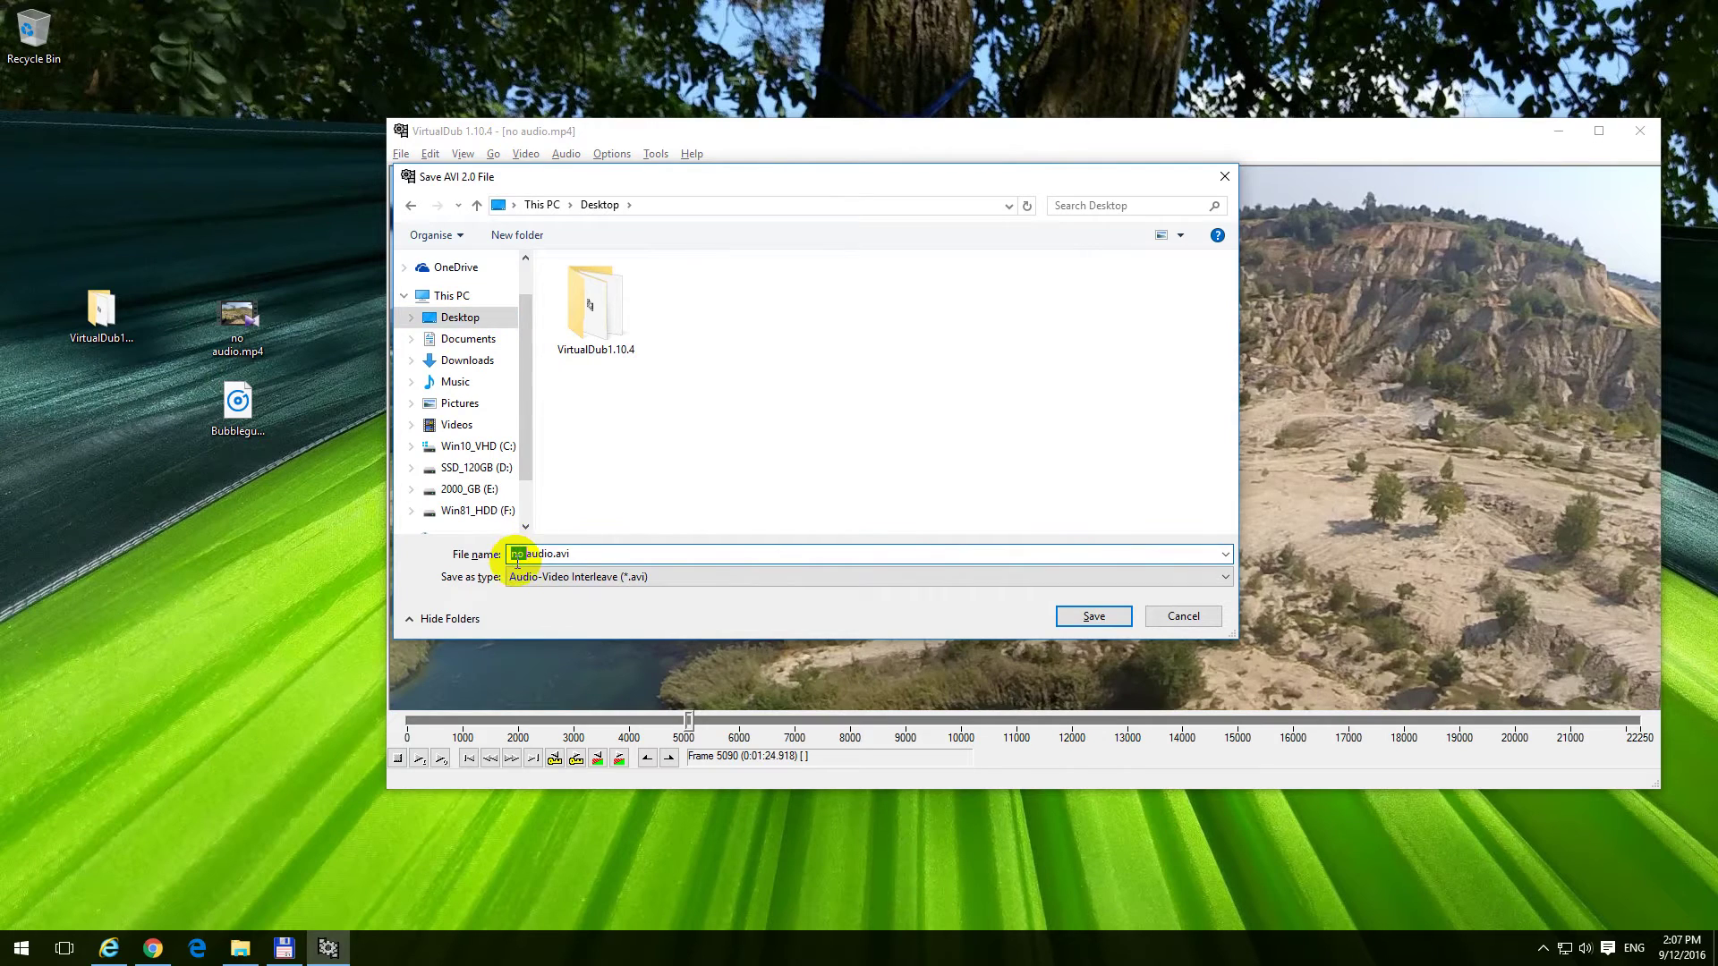
key(Delete)
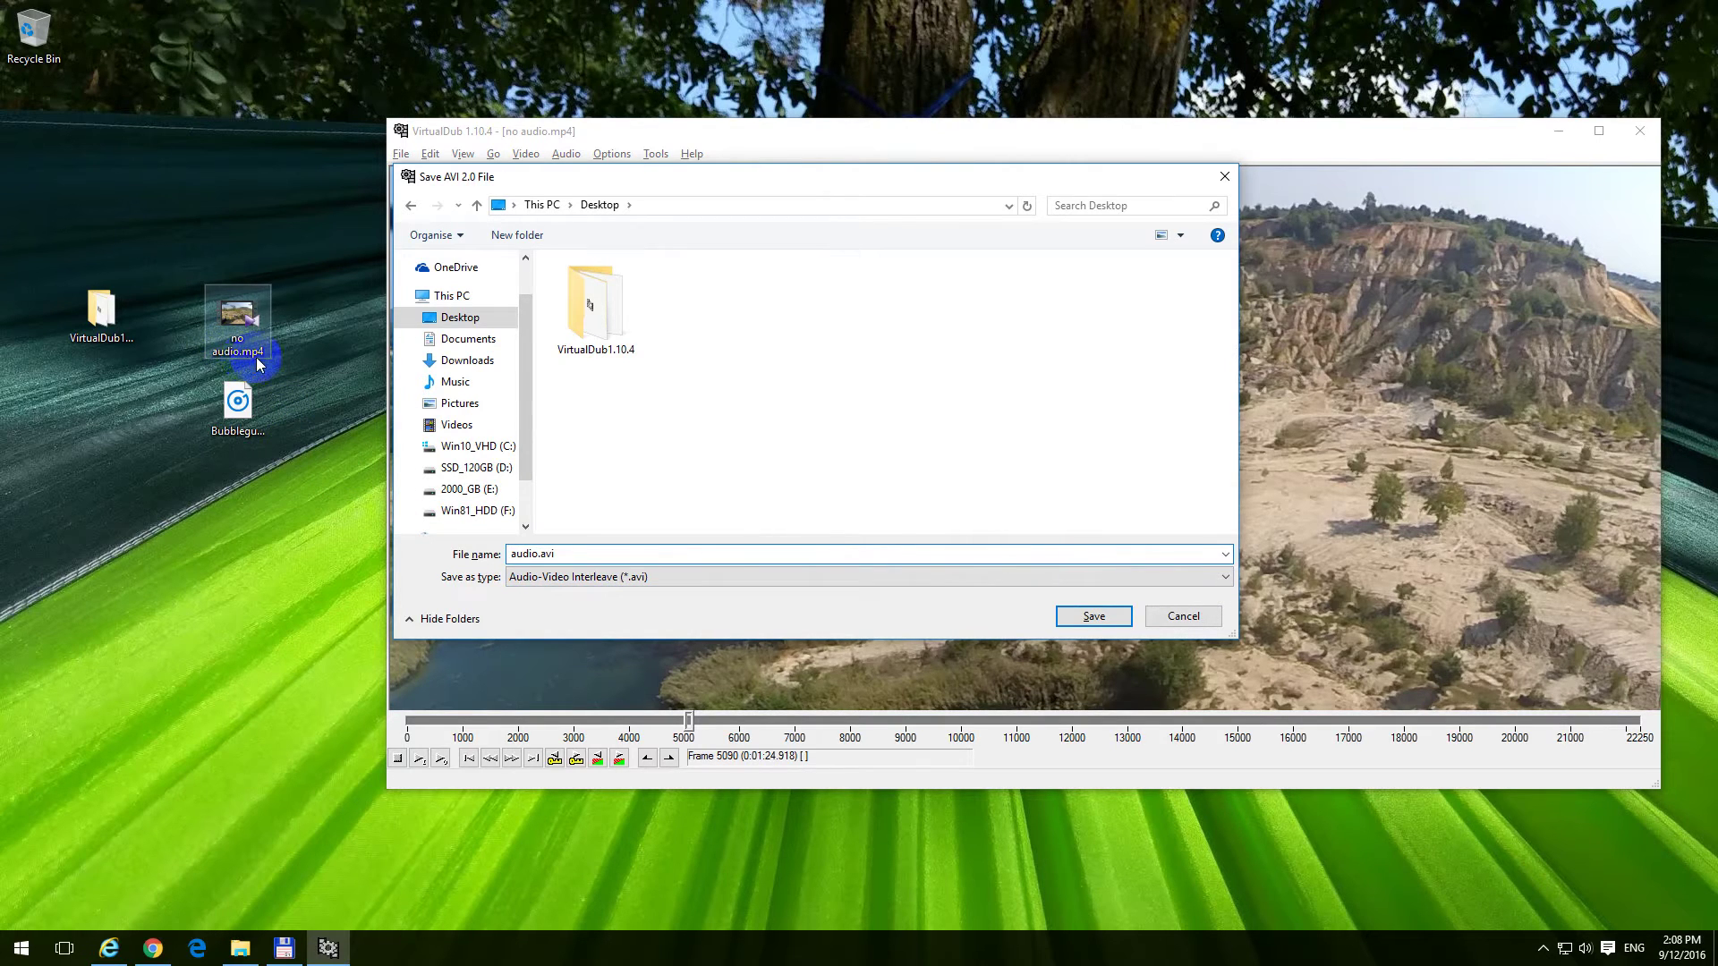
Step: Save audio.avi to the Desktop and let the rendering finish
click(1093, 616)
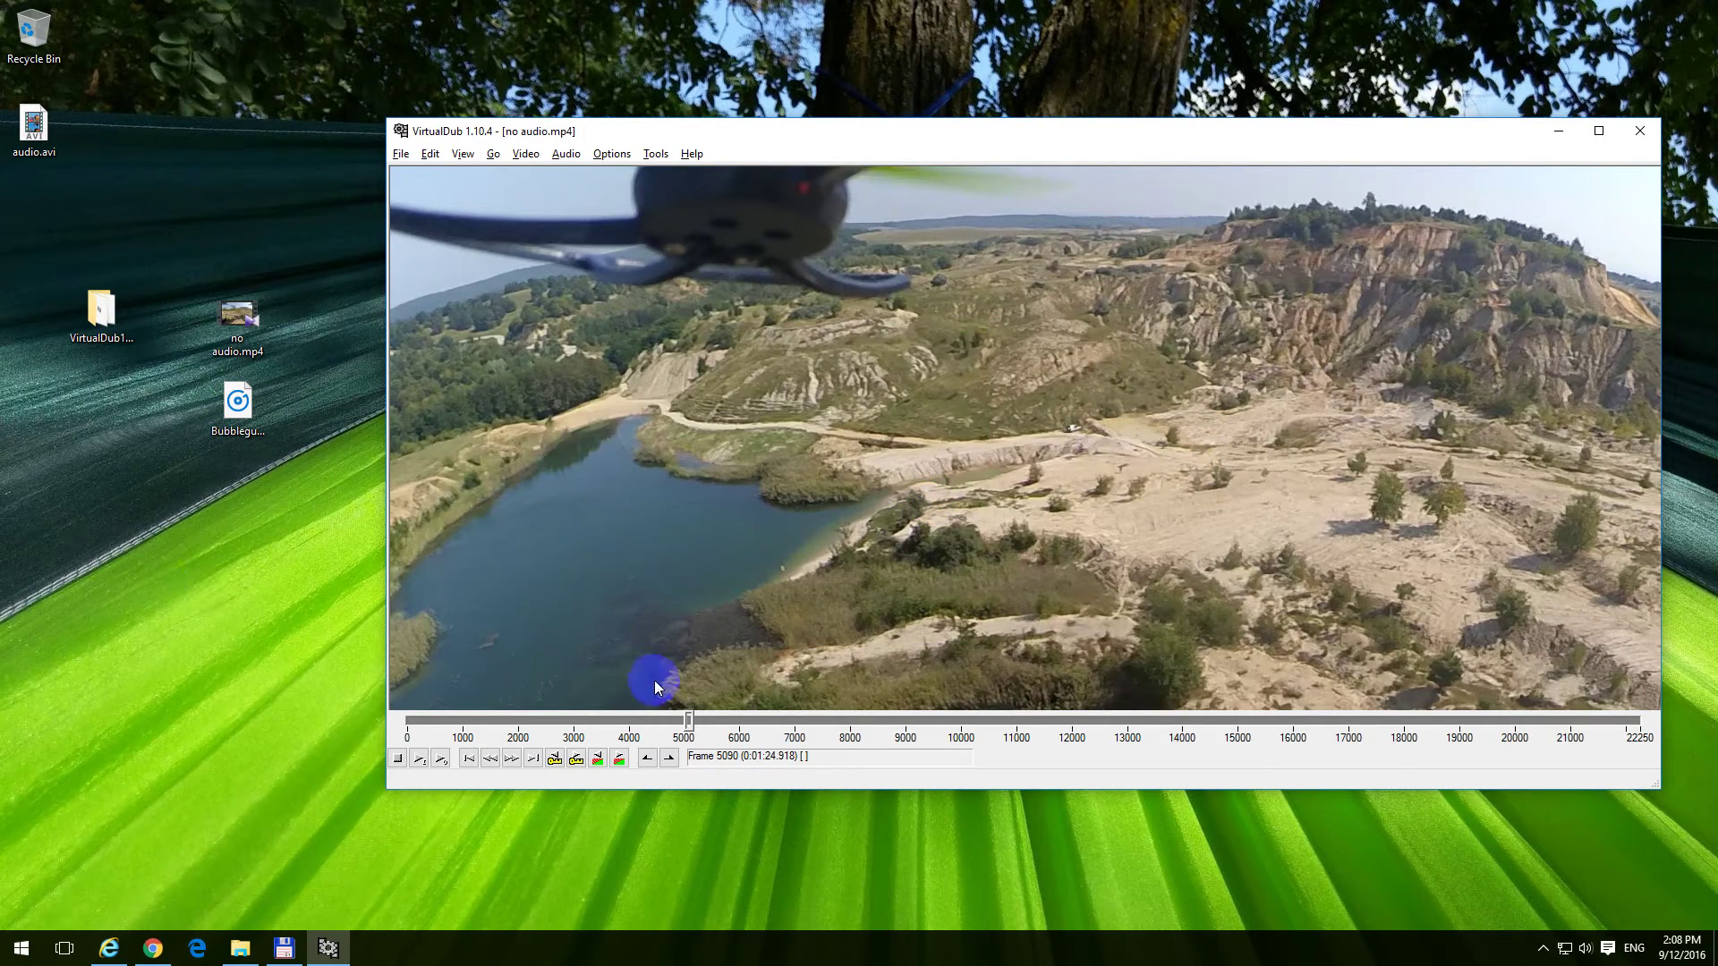
Step: Close VirtualDub and raise the volume for audio.avi in Windows Media Player
click(1641, 135)
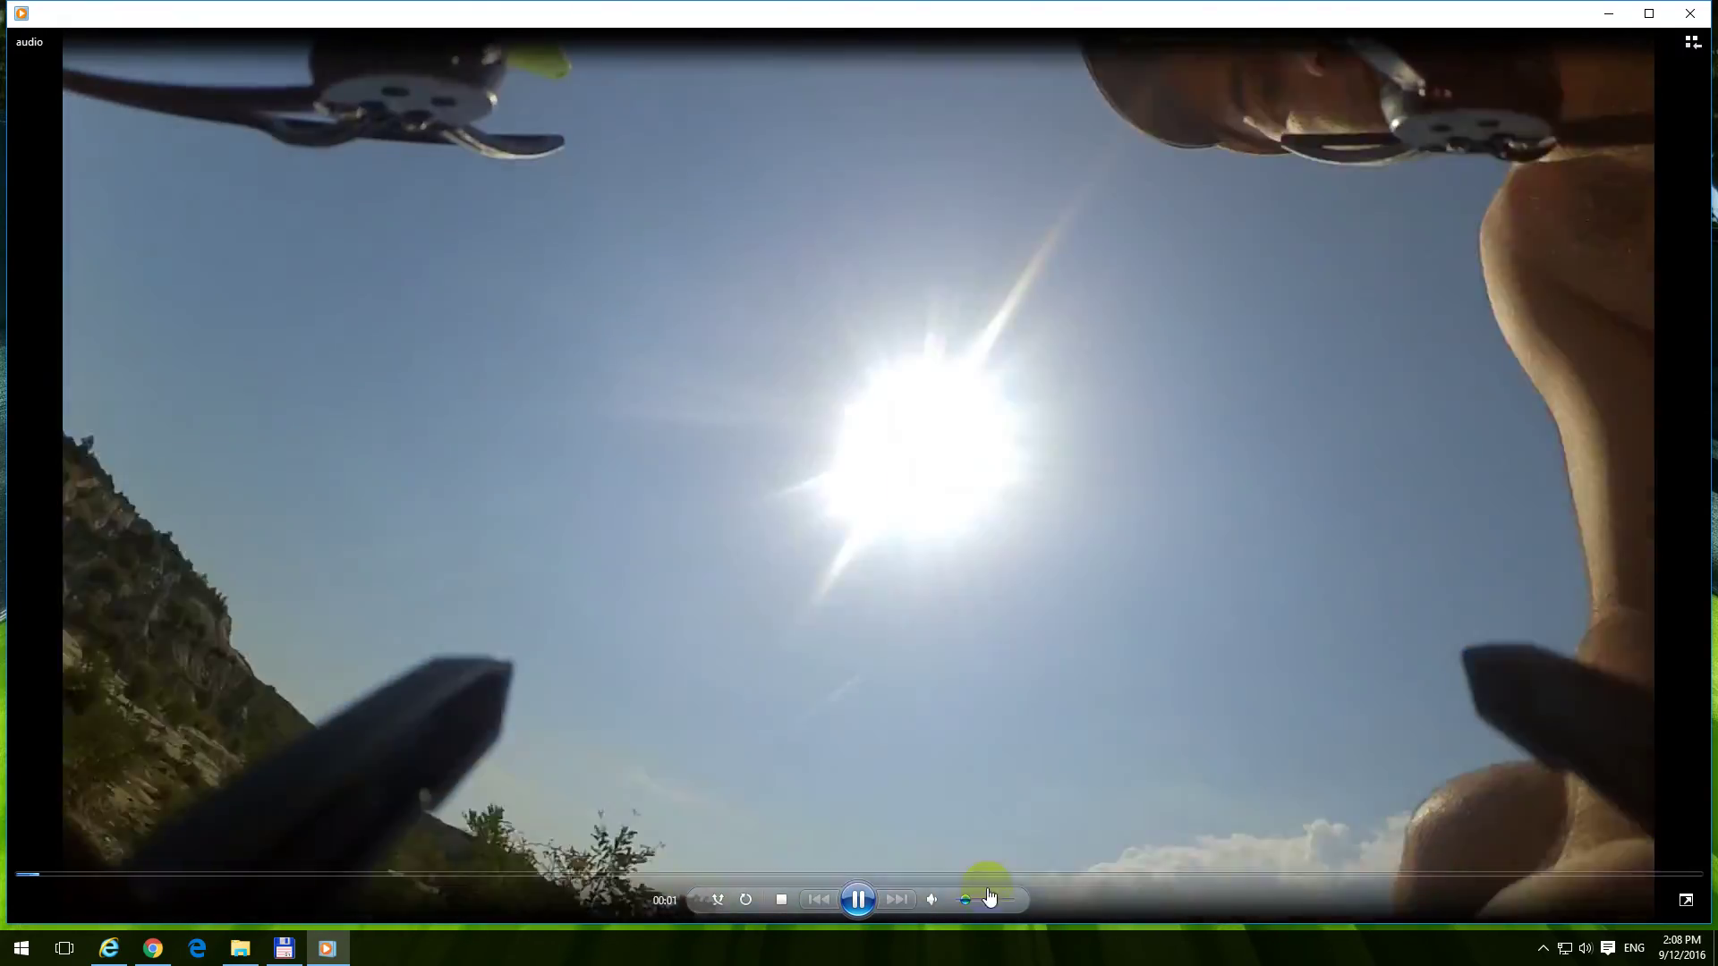
click(981, 899)
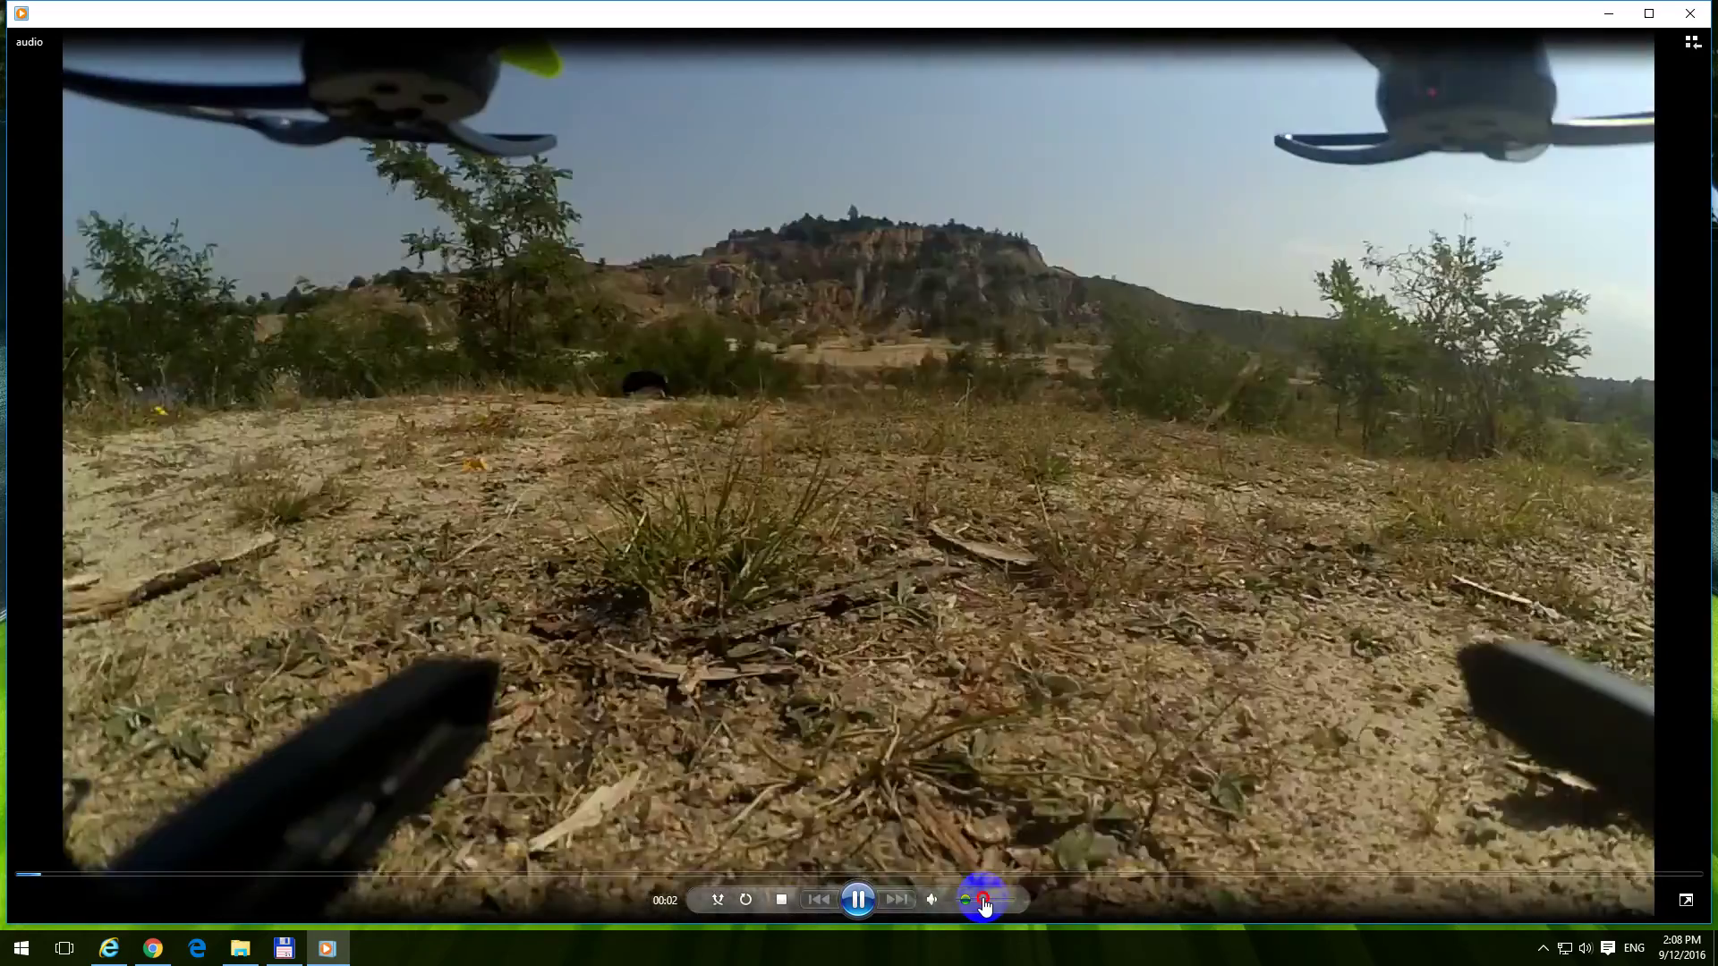
click(1003, 900)
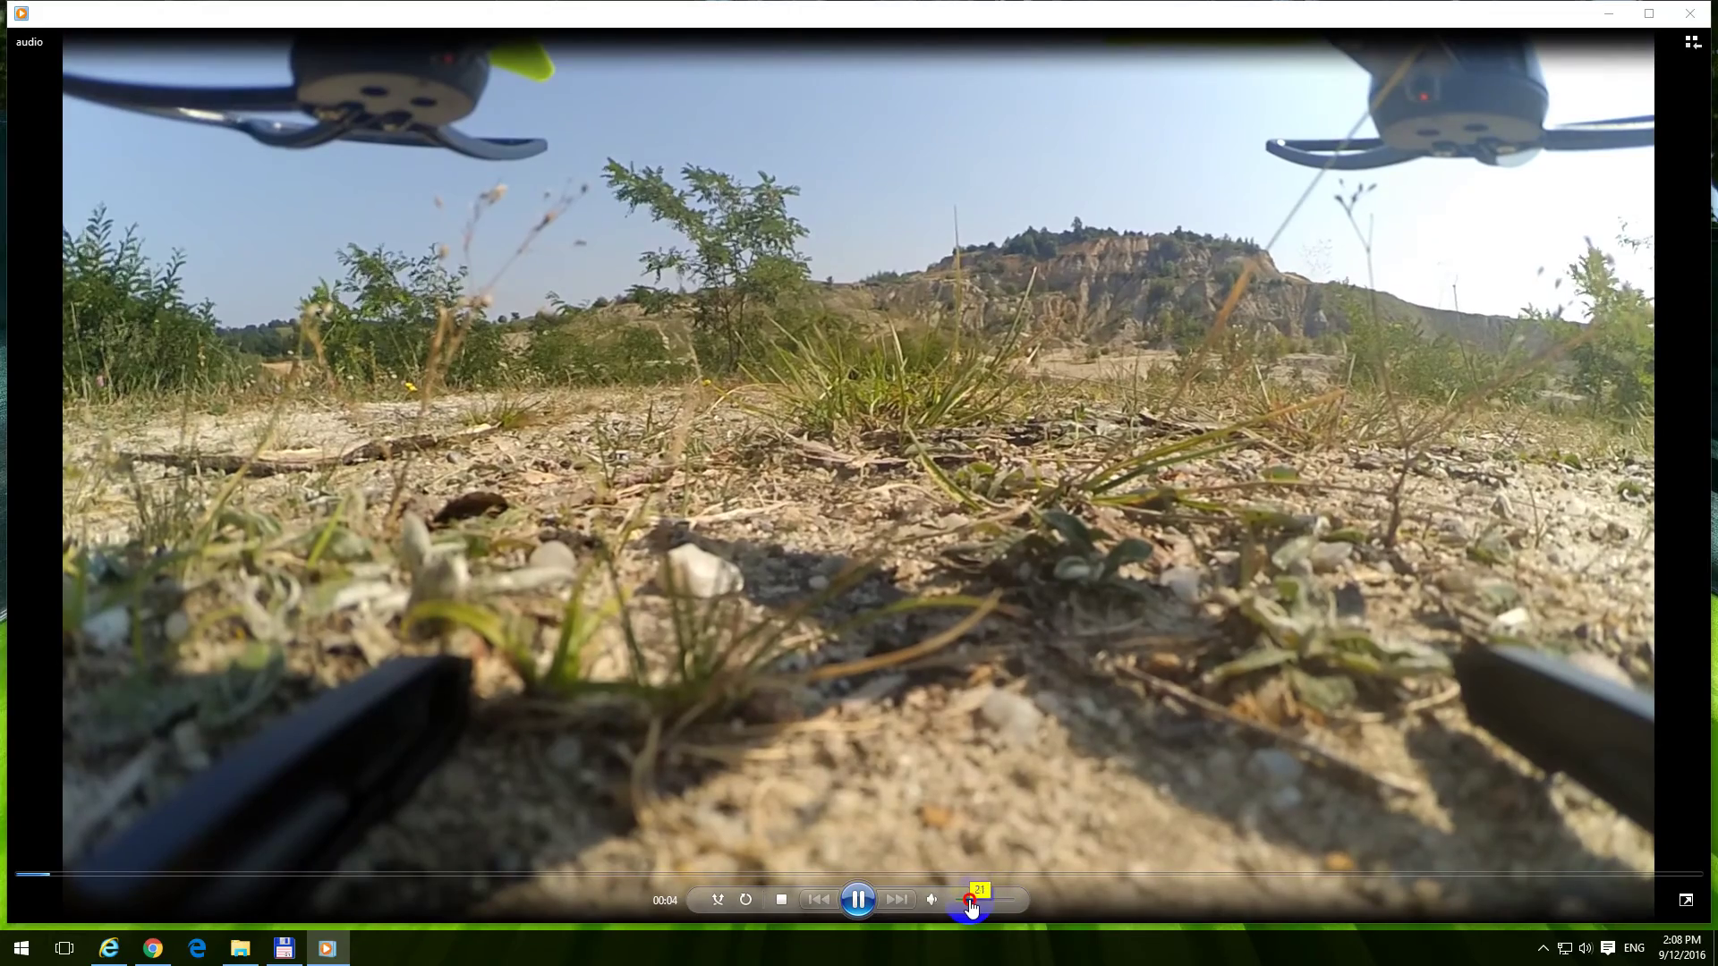
Step: Skip through the footage to about 0:52, 1:51, 3:25 and 3:54, then close the player
drag(148, 883, 343, 881)
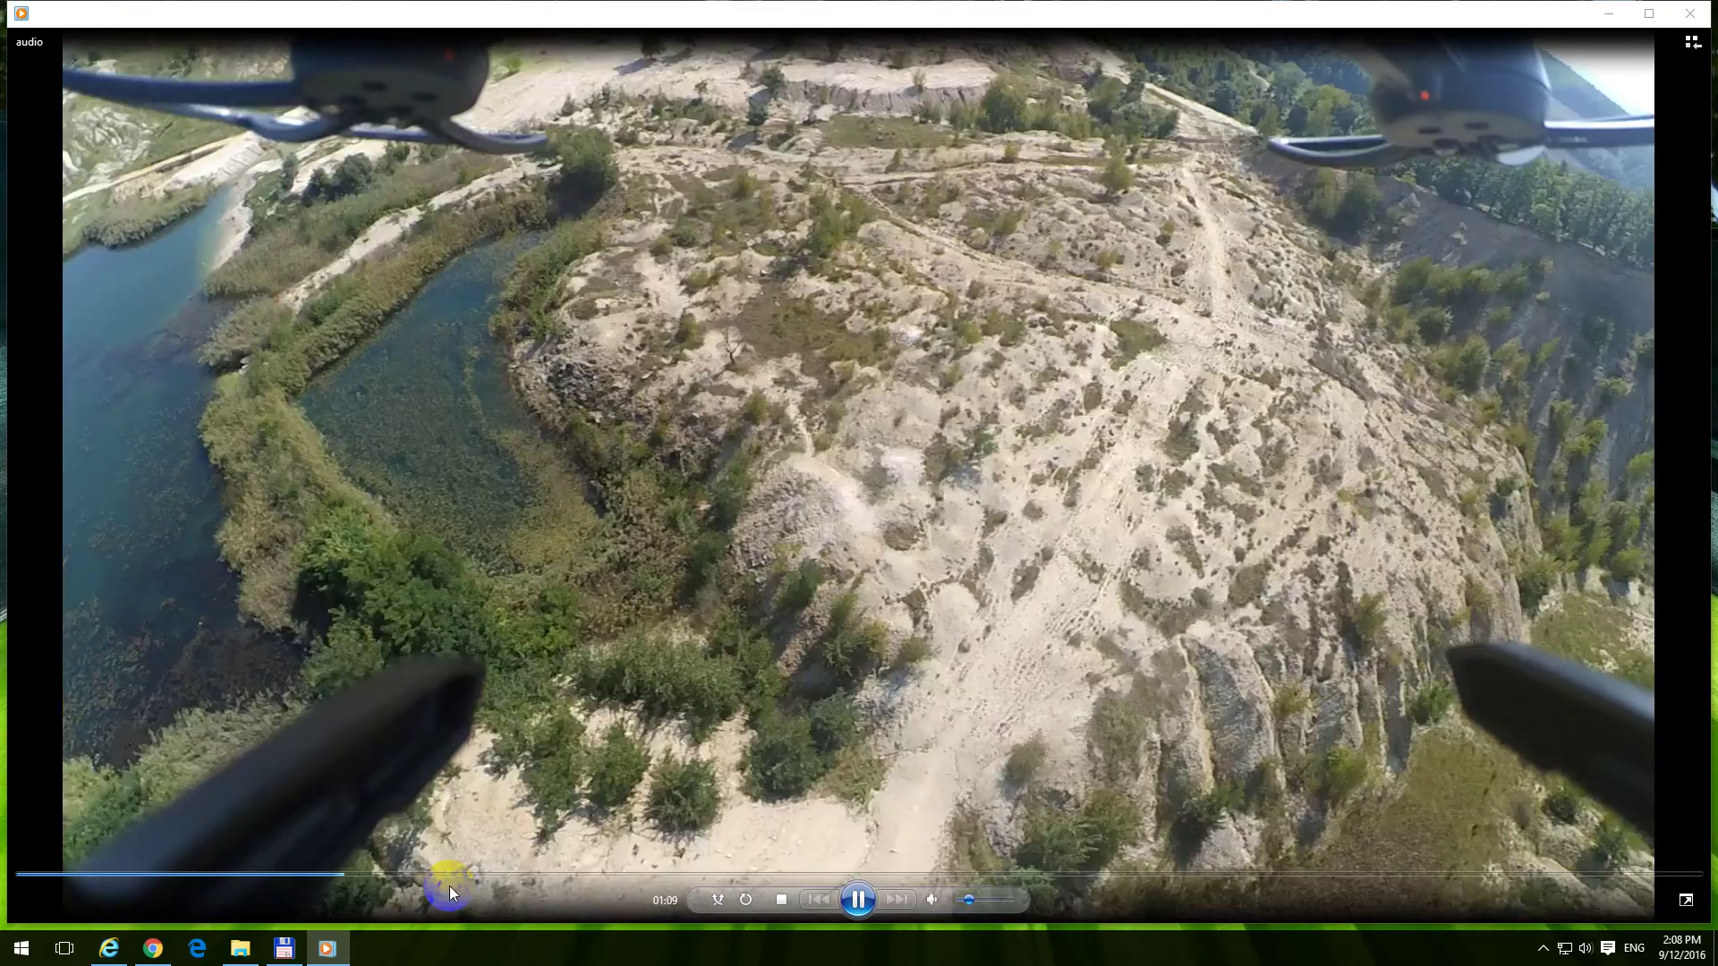
drag(449, 885, 620, 878)
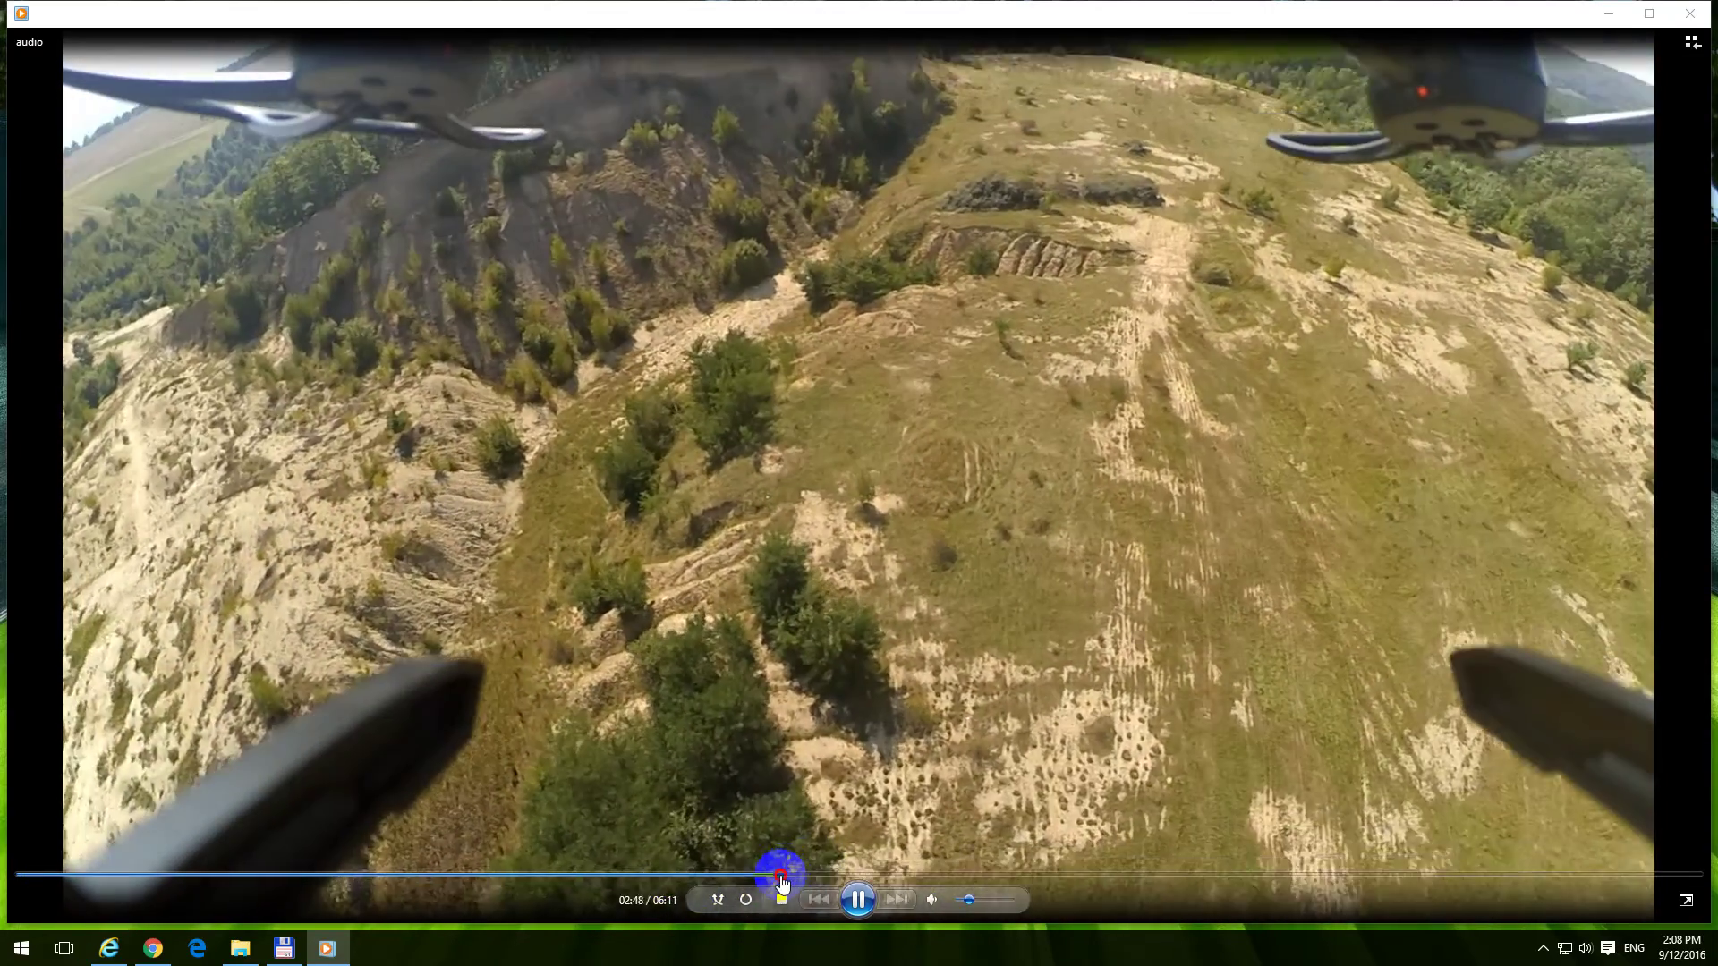
click(894, 874)
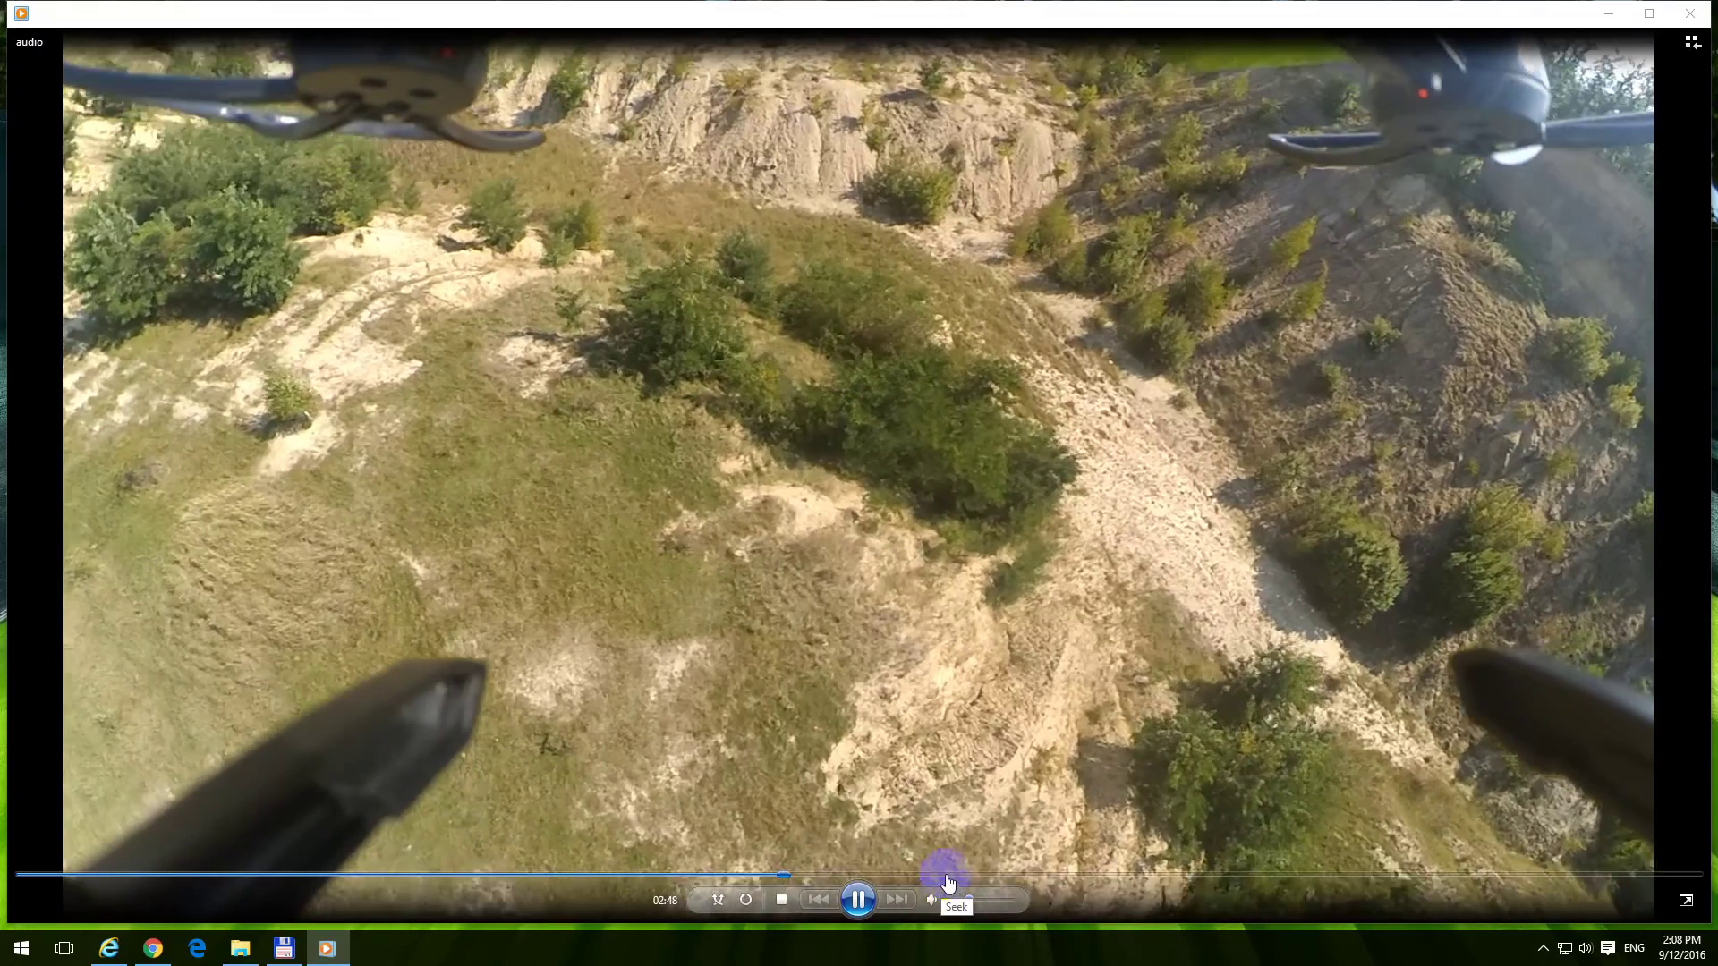
click(946, 874)
click(1077, 876)
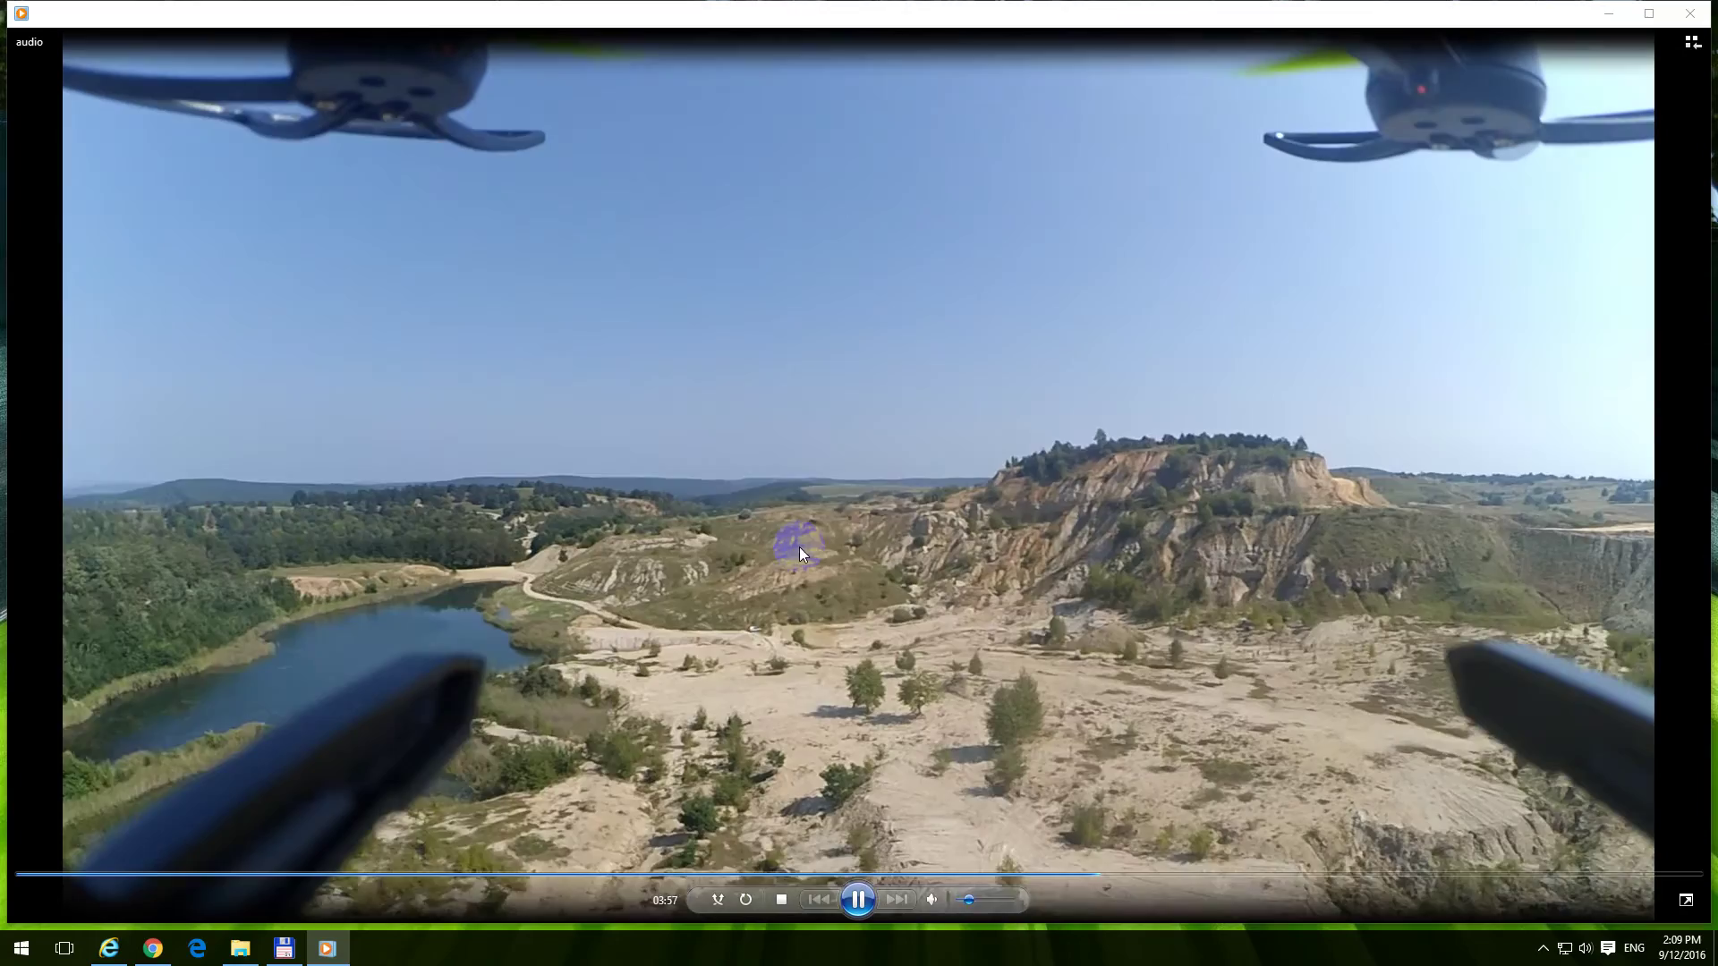
drag(814, 528, 646, 516)
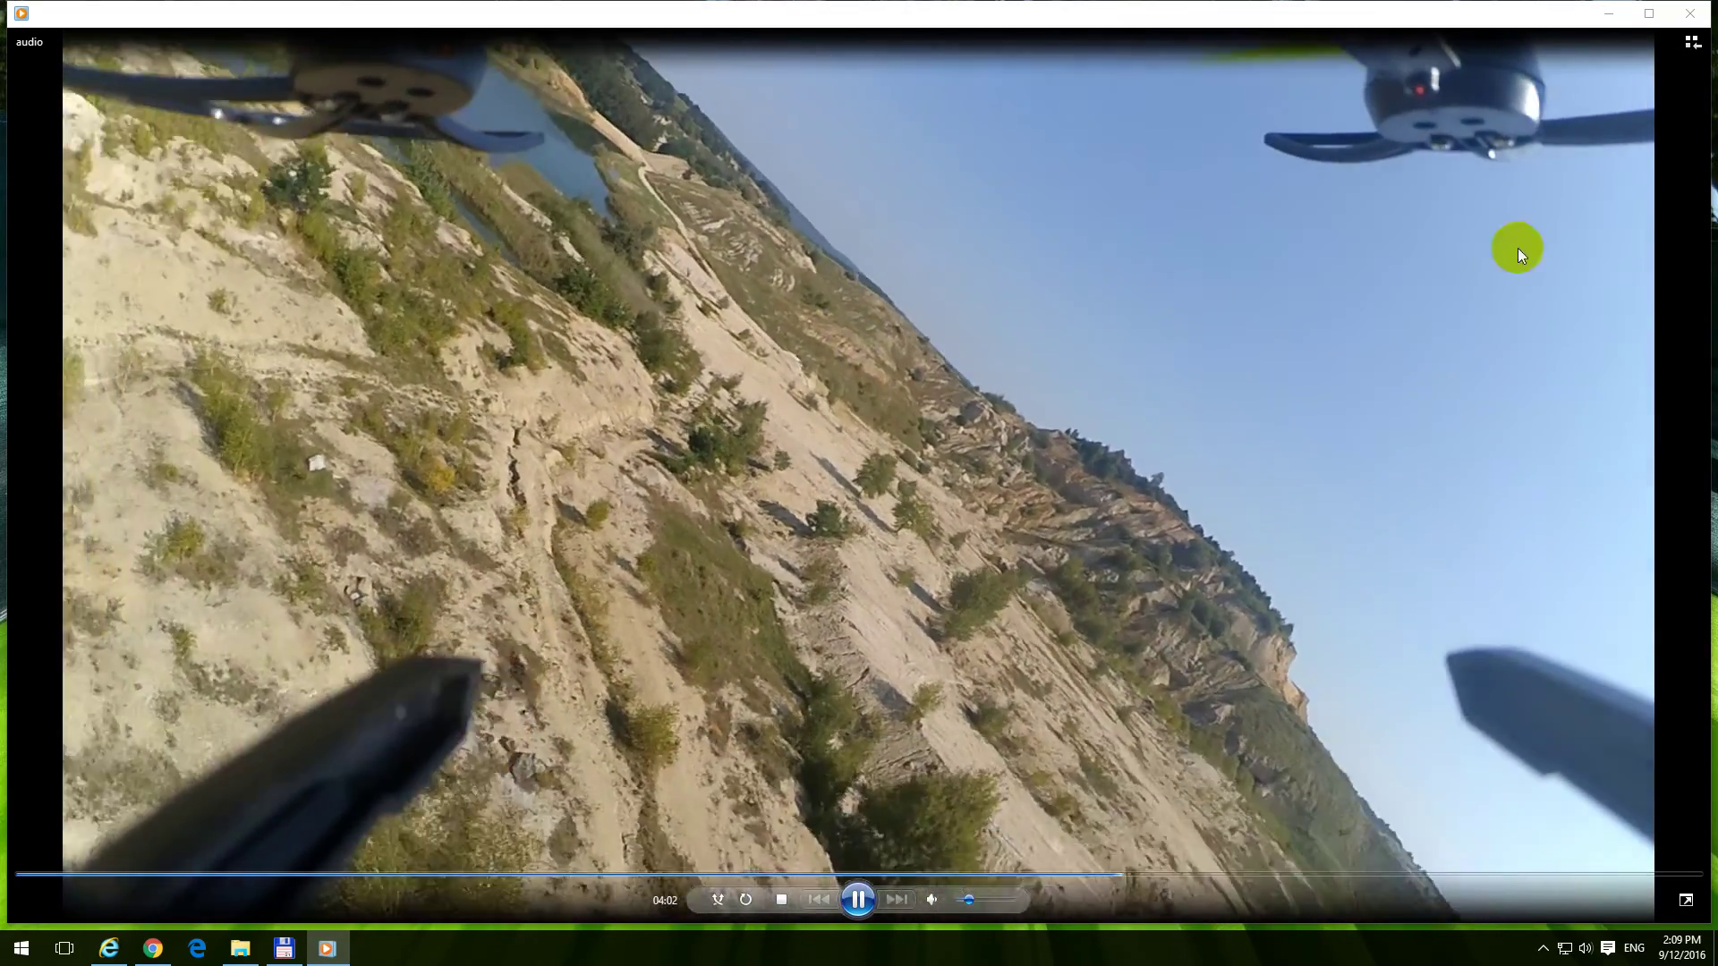
click(1680, 59)
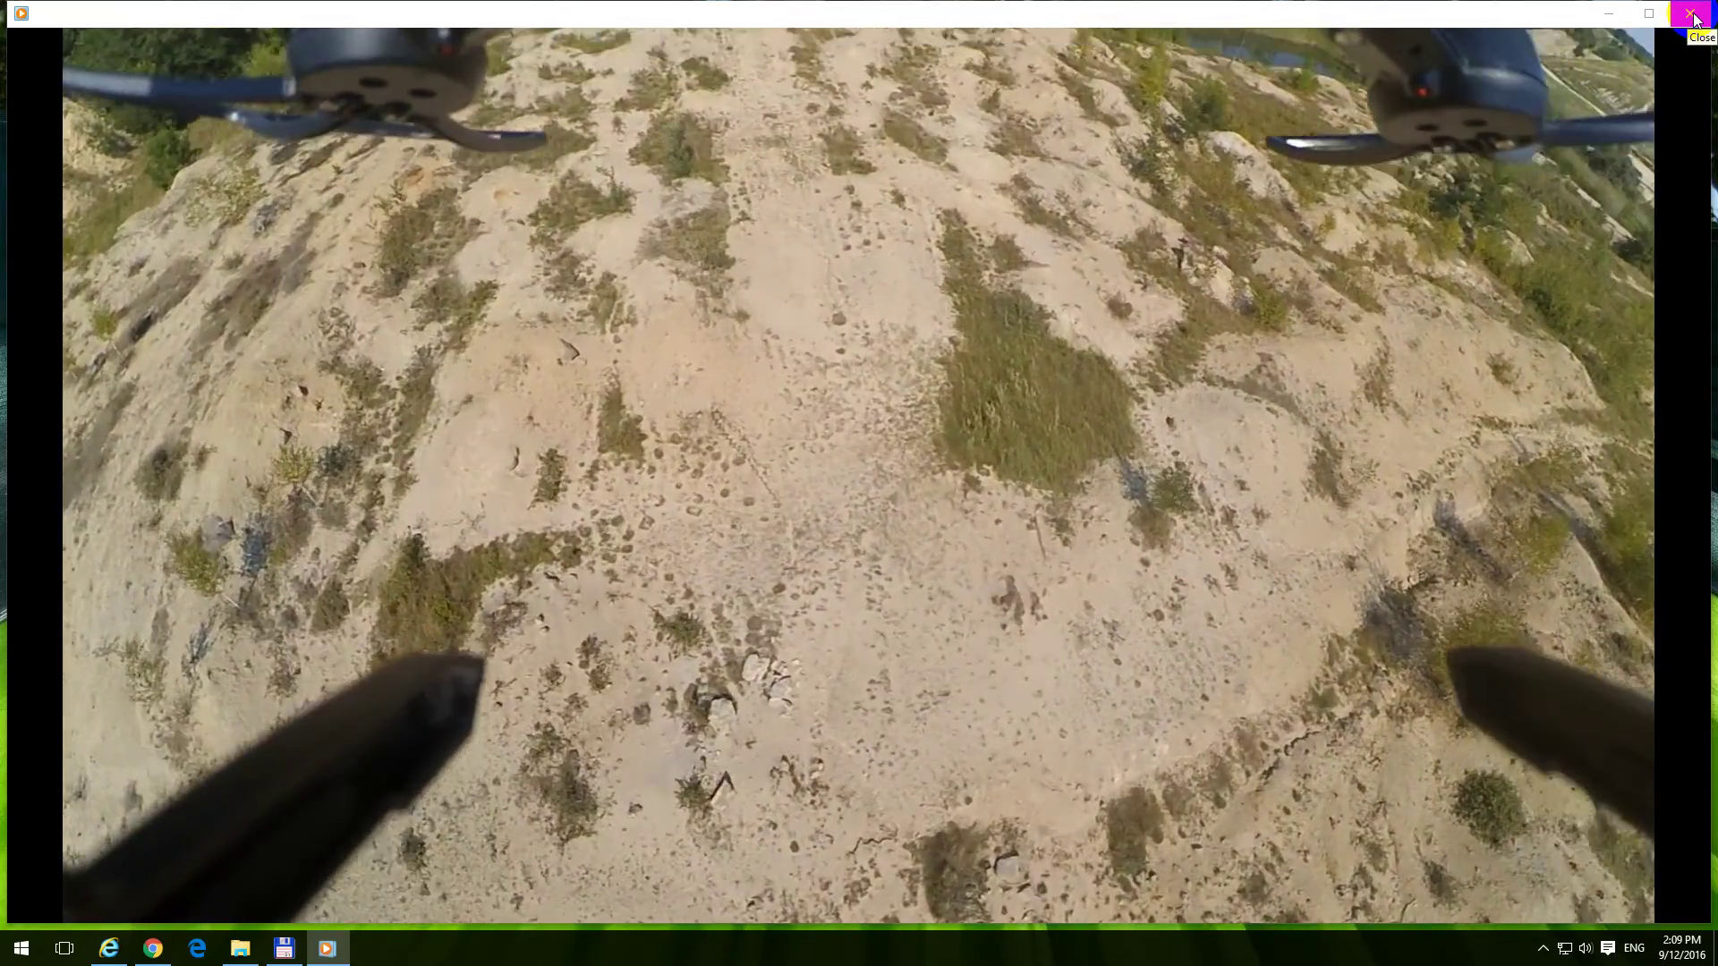
click(1691, 14)
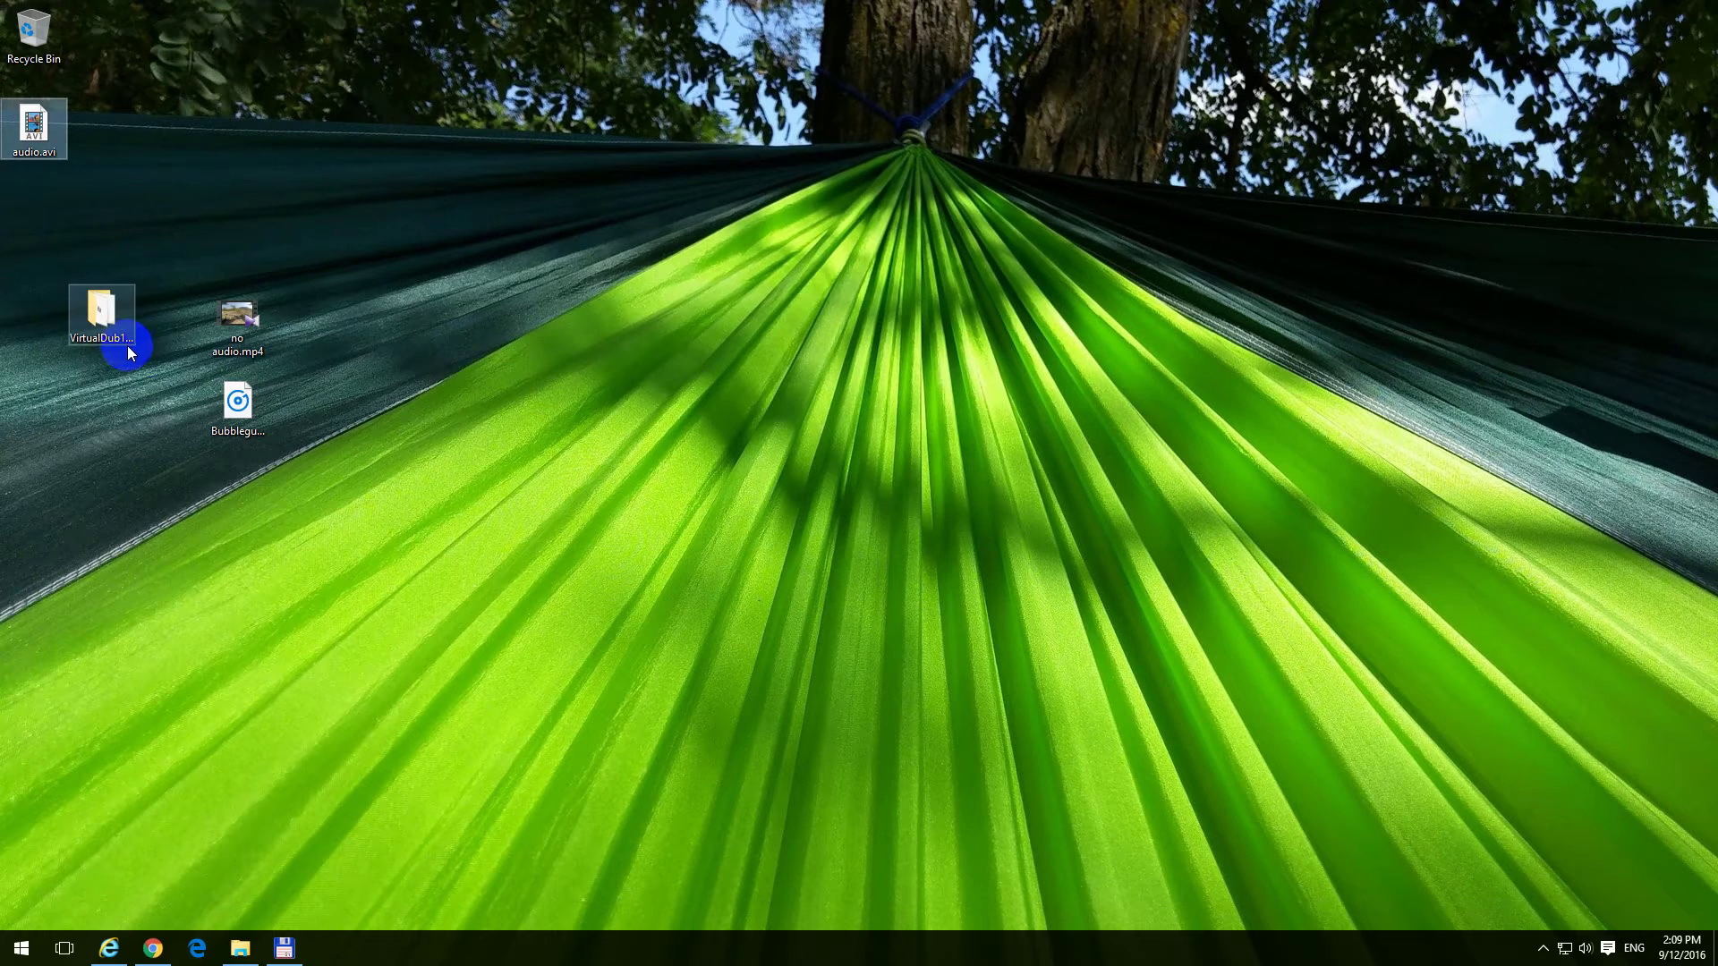